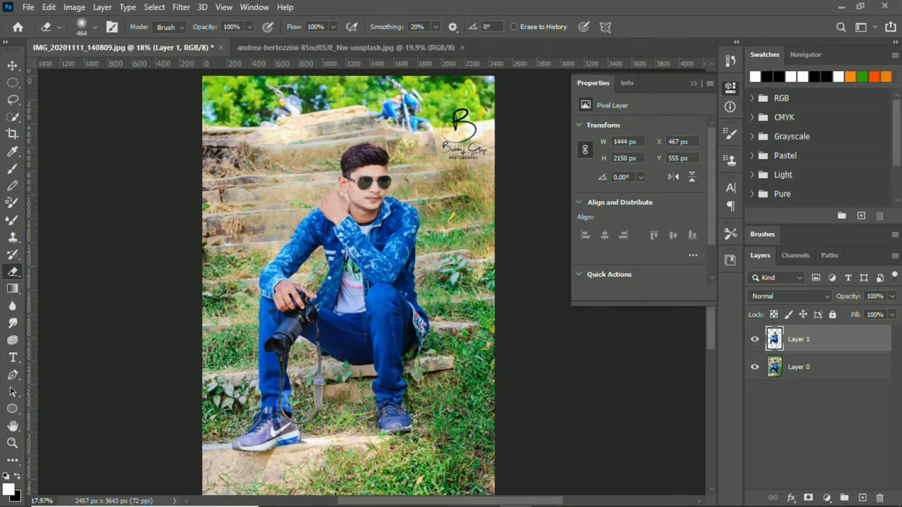
- Add a Black & White adjustment layer with Cyans and Blues at -200 and Yellows/Greens lowered
{"action": "left_click", "coordinate": [826, 497]}
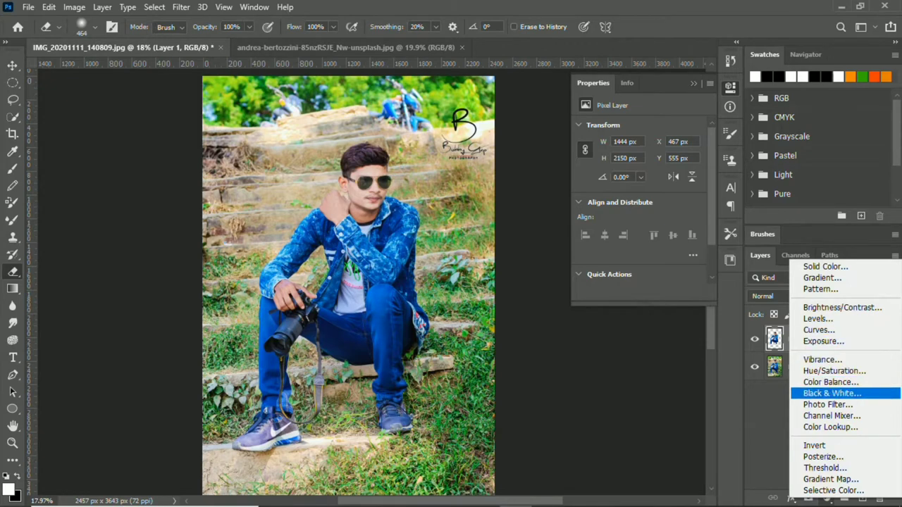
{"action": "left_click", "coordinate": [854, 394]}
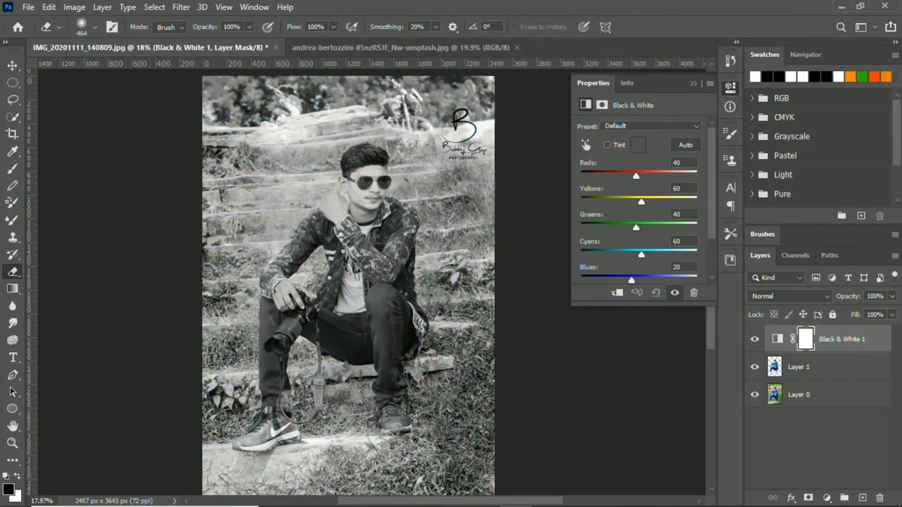
{"action": "left_click_drag", "start_coordinate": [640, 254], "coordinate": [579, 255]}
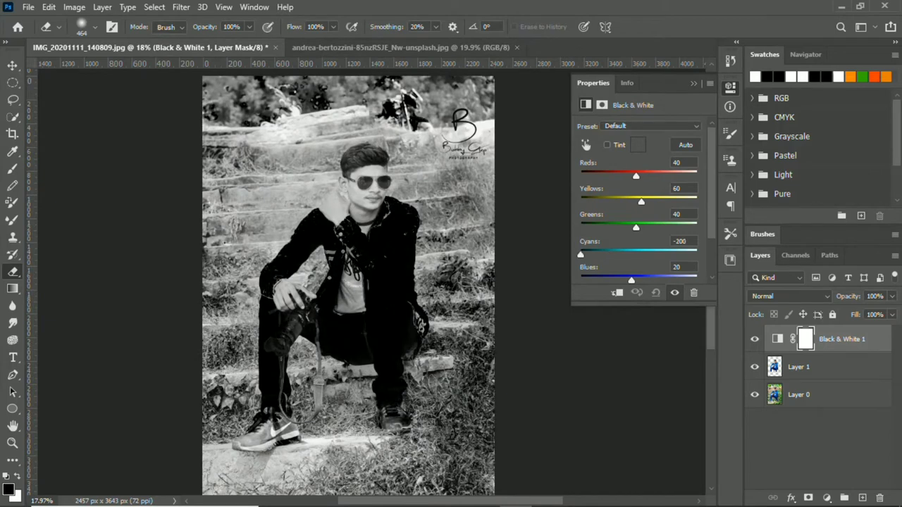
{"action": "left_click_drag", "start_coordinate": [631, 280], "coordinate": [579, 280]}
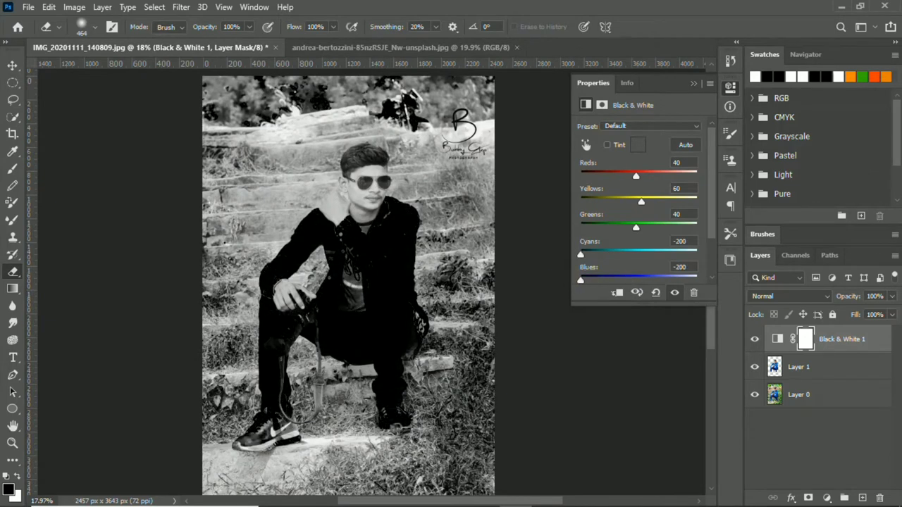
{"action": "mouse_move", "coordinate": [636, 227]}
{"action": "left_mouse_down"}
{"action": "mouse_move", "coordinate": [587, 227]}
{"action": "mouse_move", "coordinate": [629, 227]}
{"action": "mouse_move", "coordinate": [618, 202]}
{"action": "mouse_move", "coordinate": [639, 202]}
{"action": "left_mouse_up"}
- On Layer 1, set up a black brush with flow raised to 59%
{"action": "left_click", "coordinate": [775, 367]}
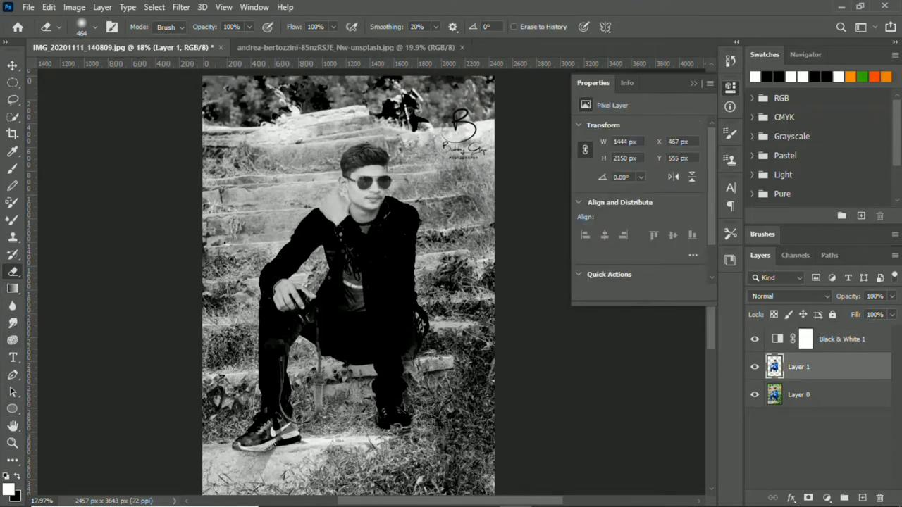
{"action": "key", "text": "b"}
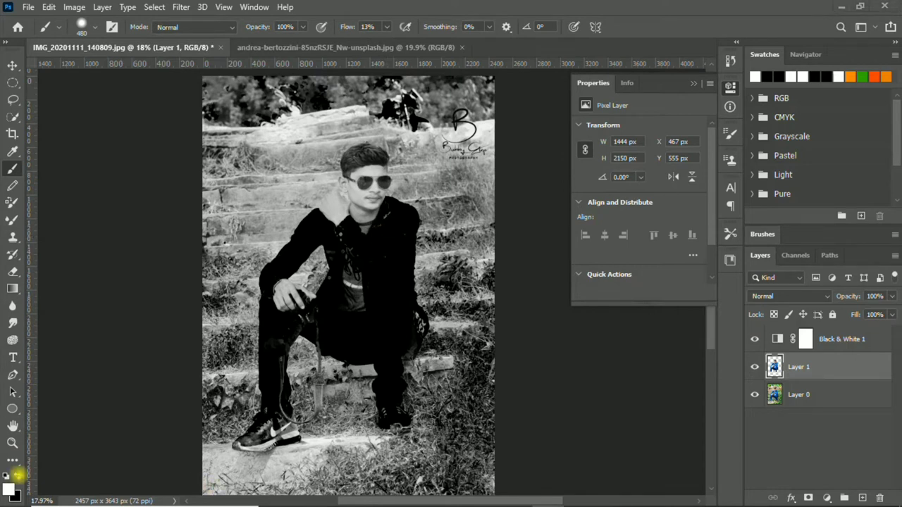
{"action": "key", "text": "x"}
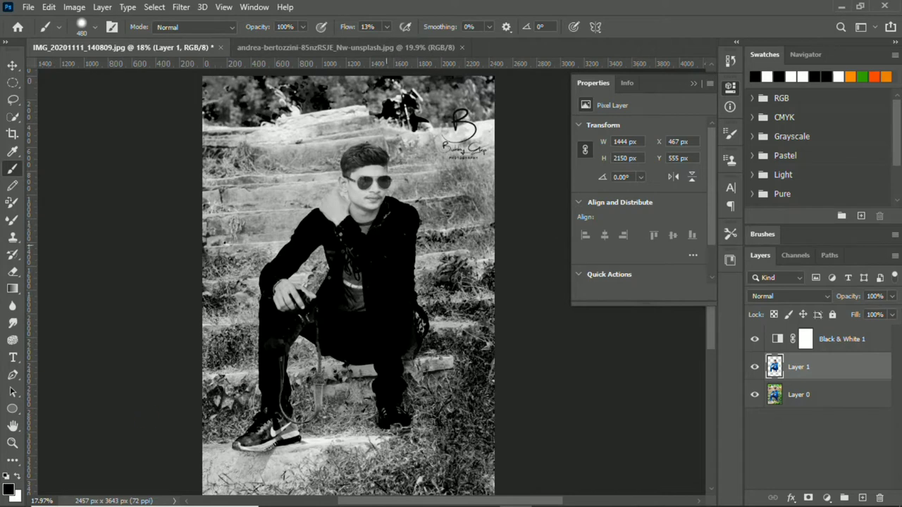
{"action": "right_click", "coordinate": [397, 243]}
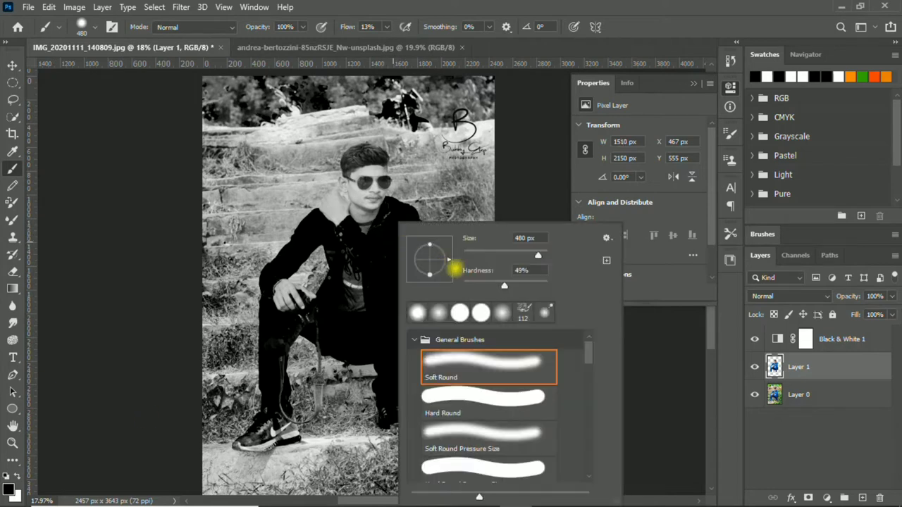
{"action": "left_click", "coordinate": [393, 215]}
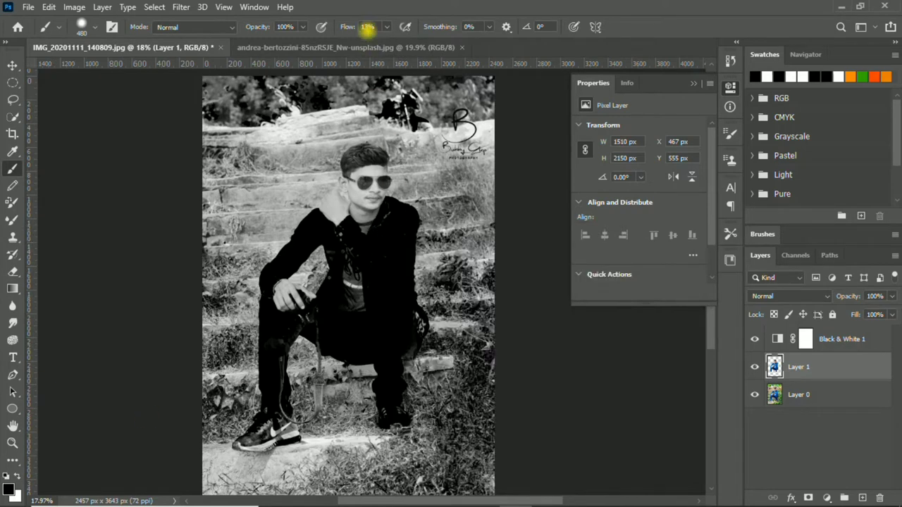
{"action": "left_click", "coordinate": [386, 27]}
{"action": "left_click_drag", "start_coordinate": [380, 43], "coordinate": [414, 42]}
{"action": "left_click", "coordinate": [403, 288]}
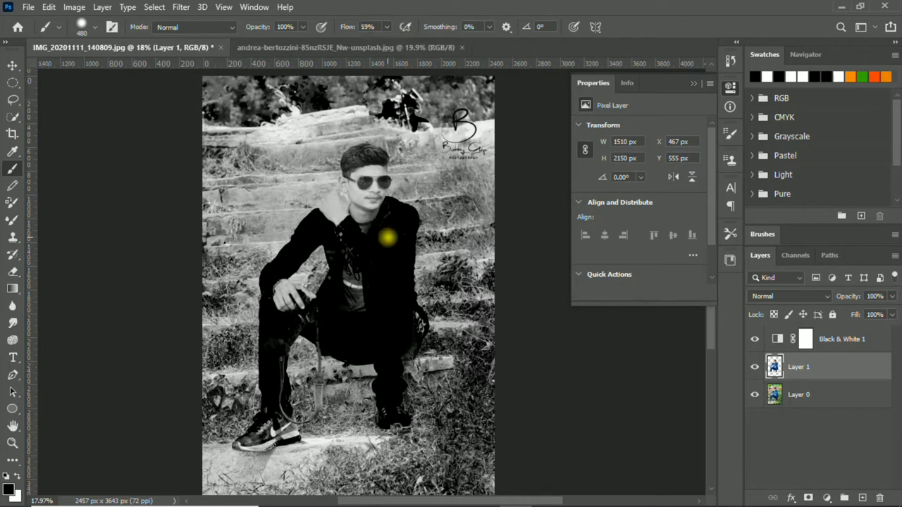
- Paint the man's chest, thigh and legs black inside his outline, then bring up the bike poster
{"action": "left_click_drag", "start_coordinate": [360, 272], "coordinate": [320, 289]}
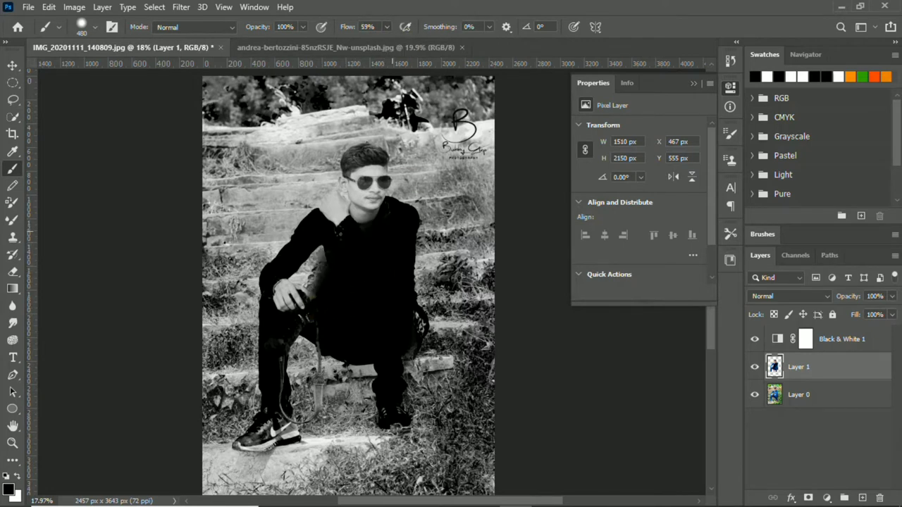
{"action": "key", "text": "ctrl+z"}
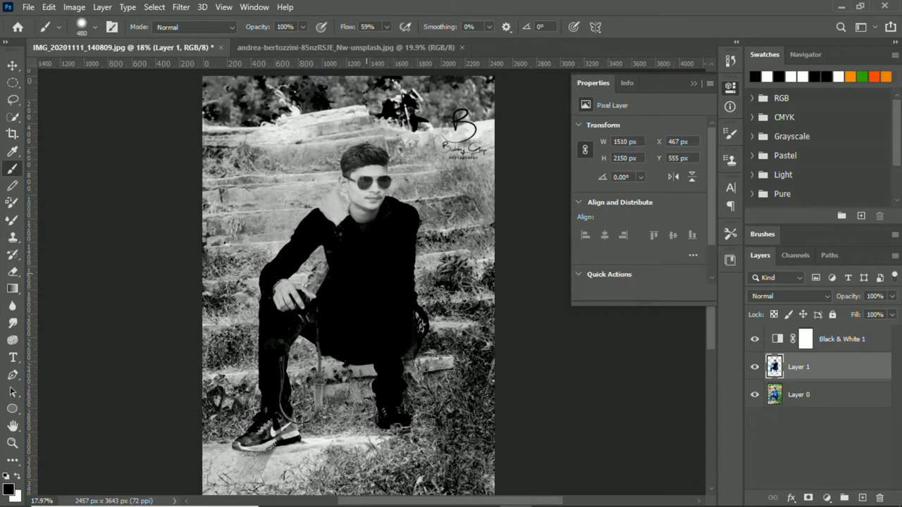
{"action": "left_click", "coordinate": [774, 367], "text": "ctrl"}
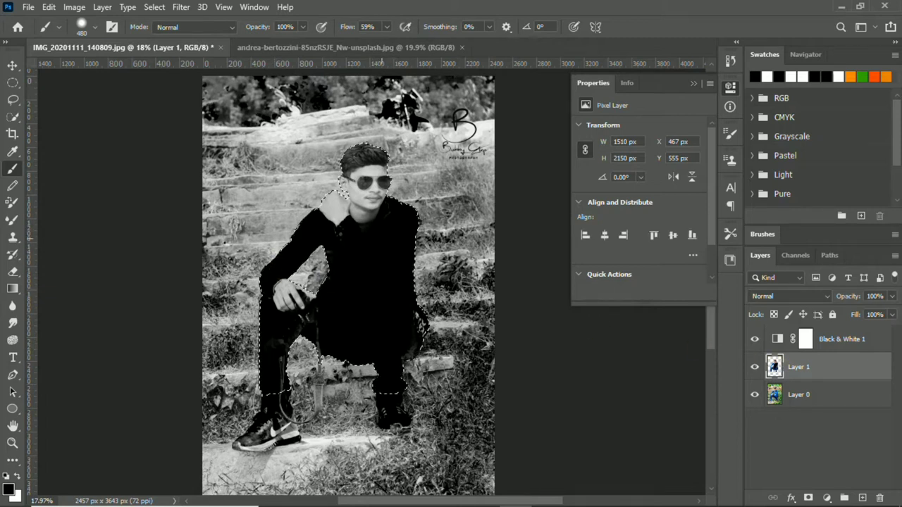
{"action": "mouse_move", "coordinate": [348, 218]}
{"action": "left_mouse_down"}
{"action": "mouse_move", "coordinate": [356, 312]}
{"action": "mouse_move", "coordinate": [299, 325]}
{"action": "left_mouse_up"}
{"action": "left_click_drag", "start_coordinate": [398, 326], "coordinate": [409, 366]}
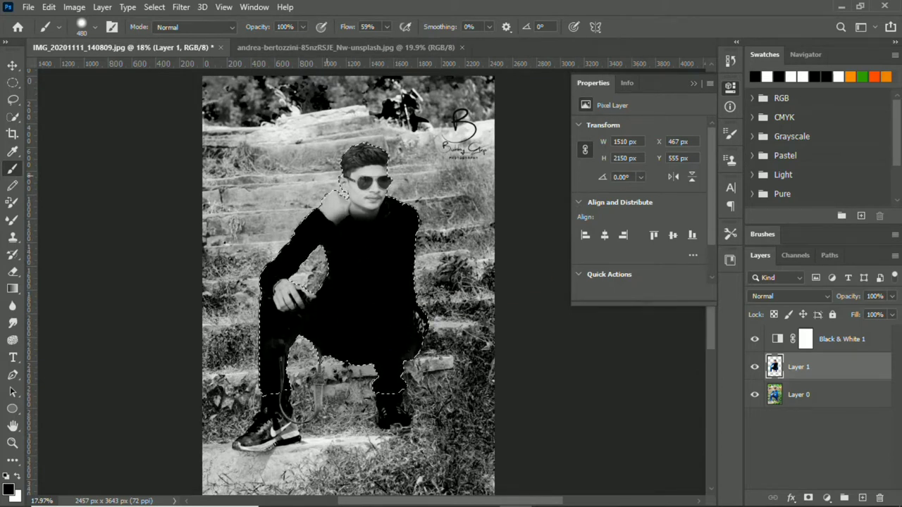
{"action": "key", "text": "ctrl+Tab"}
{"action": "scroll", "coordinate": [351, 282], "scroll_direction": "up", "scroll_amount": 3}
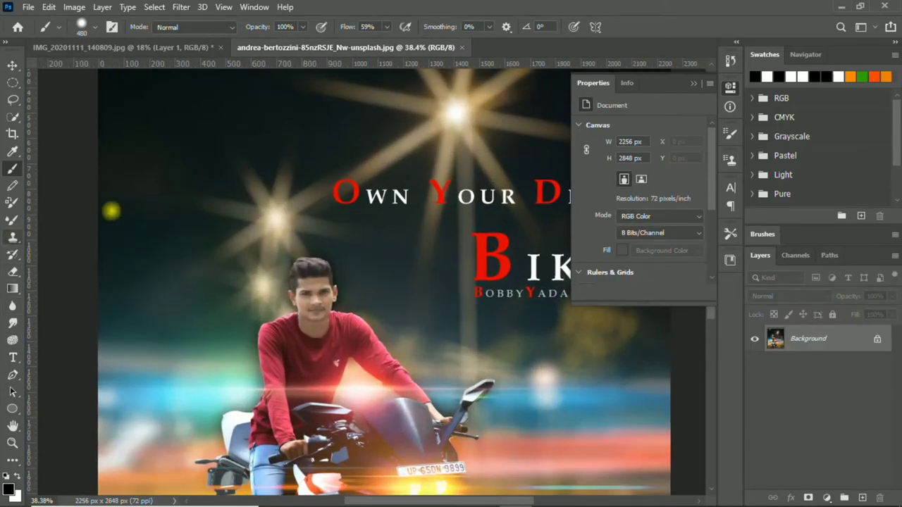
- Clone dark sky over the red O so the poster title reads 'WN YOUR DREAM'
{"action": "left_click", "coordinate": [13, 237]}
{"action": "left_click_drag", "start_coordinate": [340, 197], "coordinate": [336, 190]}
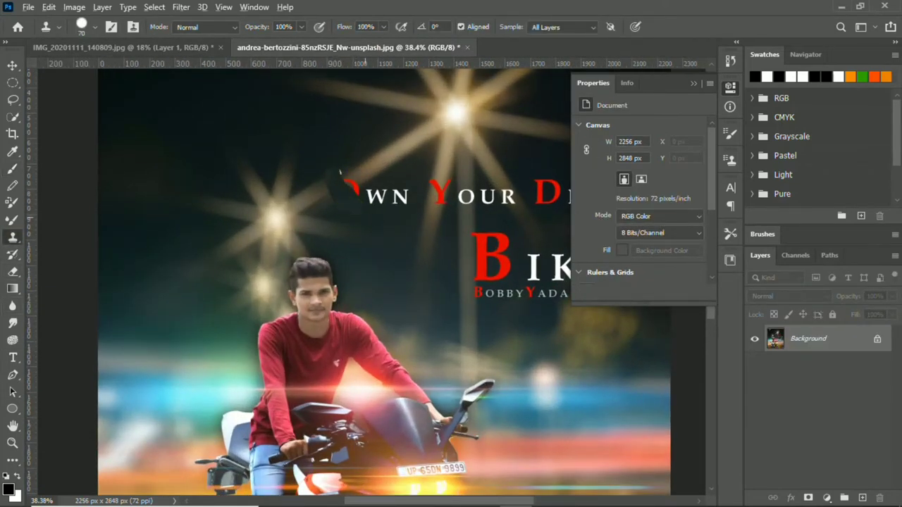
{"action": "left_click", "coordinate": [346, 181]}
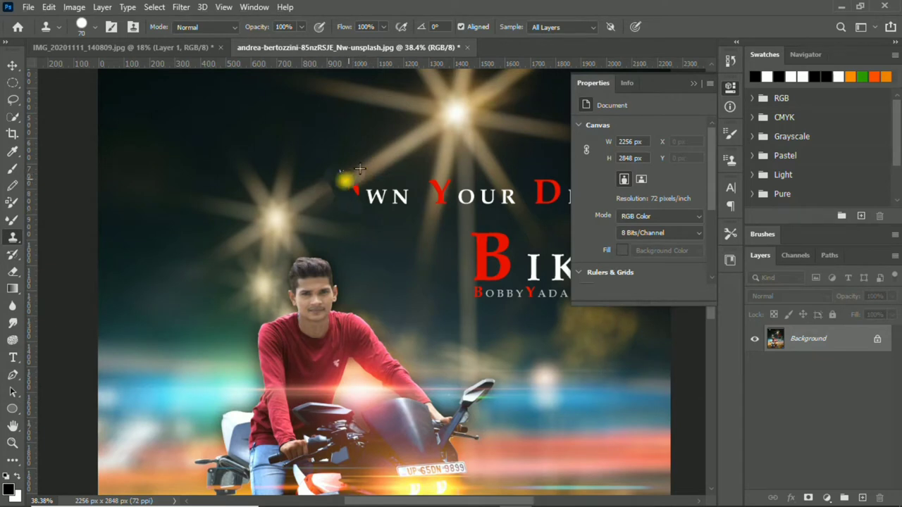
{"action": "left_click_drag", "start_coordinate": [359, 192], "coordinate": [353, 187]}
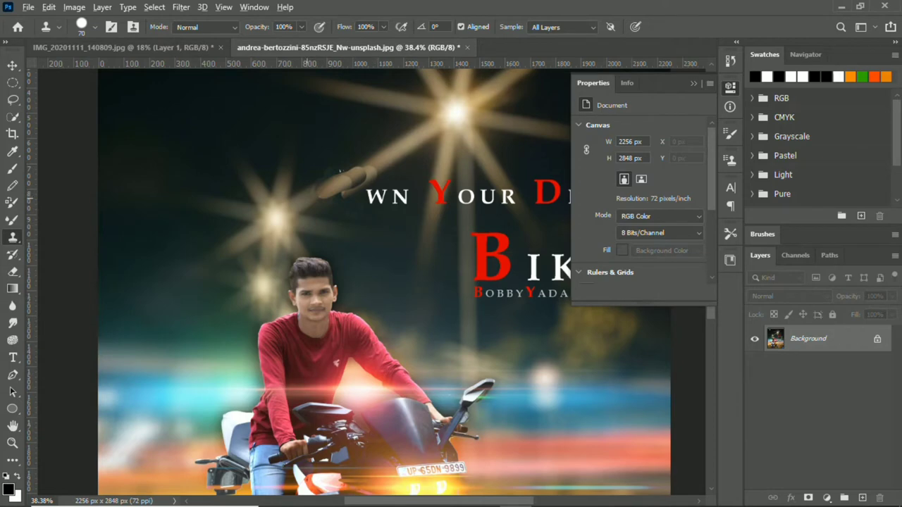
{"action": "scroll", "coordinate": [346, 179], "scroll_direction": "down", "scroll_amount": 3}
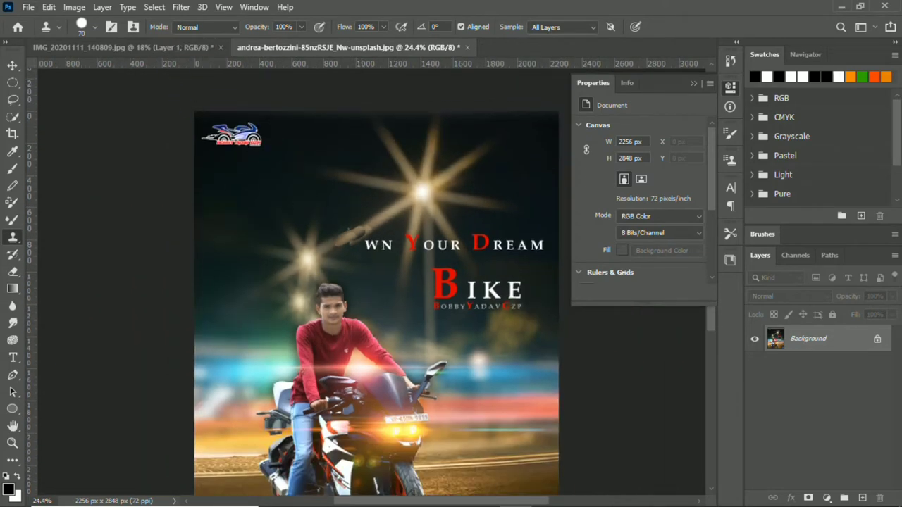
{"action": "left_click", "coordinate": [123, 47]}
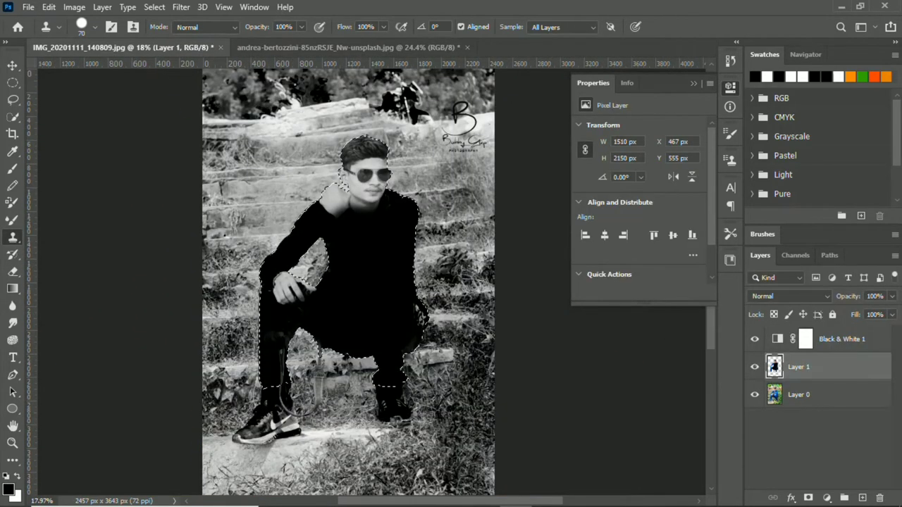
{"action": "left_click", "coordinate": [336, 143]}
{"action": "left_click", "coordinate": [349, 47]}
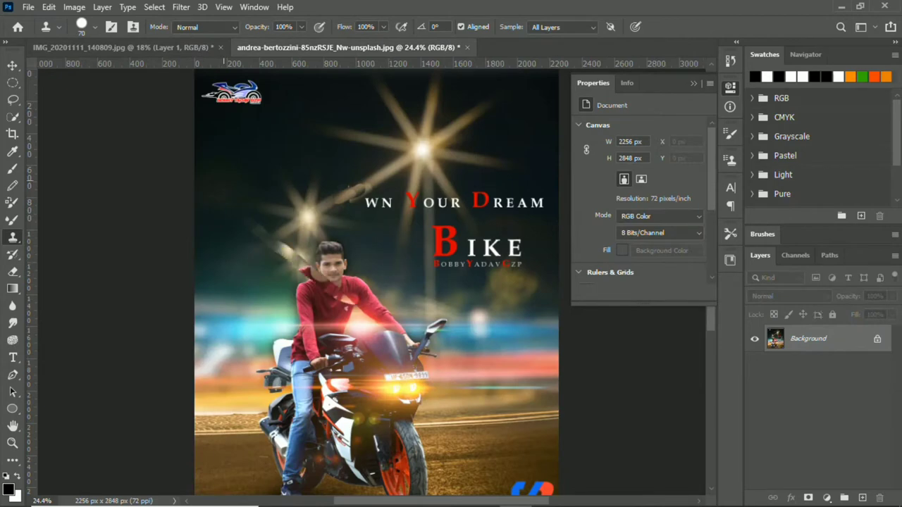
- Move the bike poster layer above the Black & White adjustment in the portrait document
{"action": "key", "text": "v"}
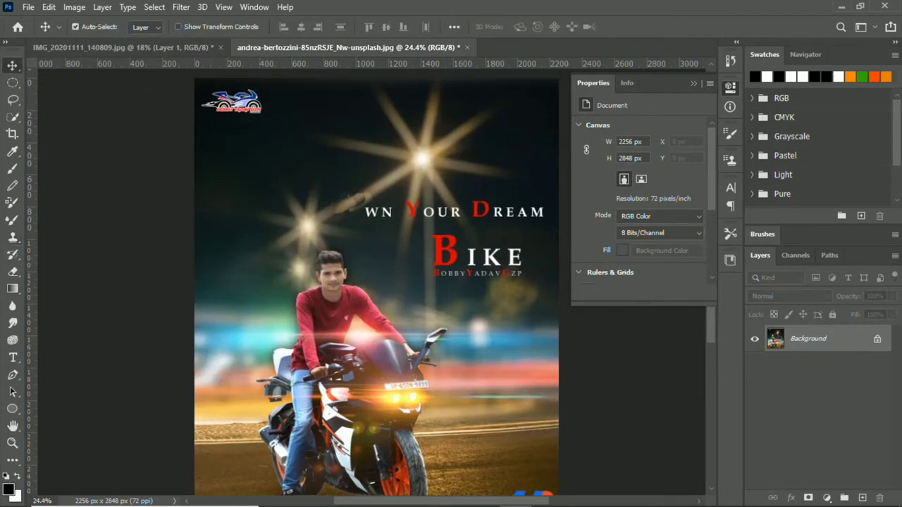
{"action": "key", "text": "ctrl+Tab"}
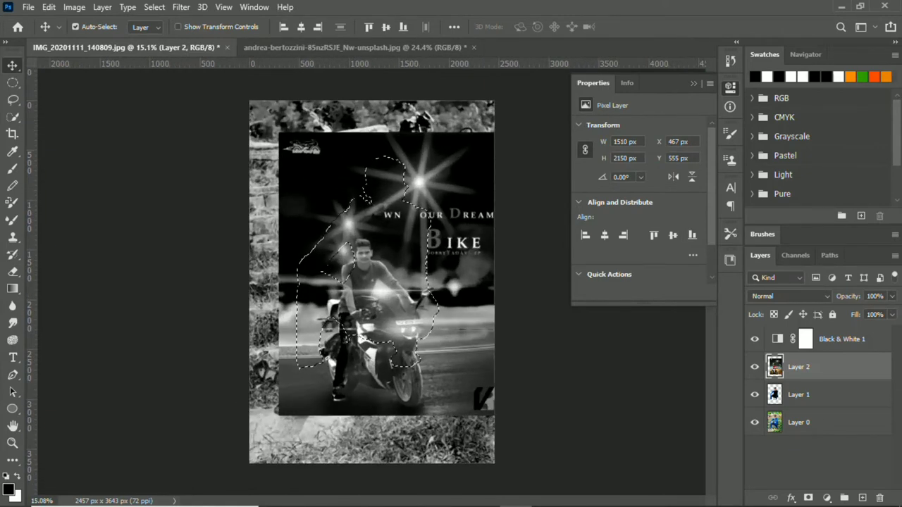
{"action": "left_click_drag", "start_coordinate": [827, 366], "coordinate": [827, 337]}
{"action": "scroll", "coordinate": [390, 248], "scroll_direction": "up", "scroll_amount": 1}
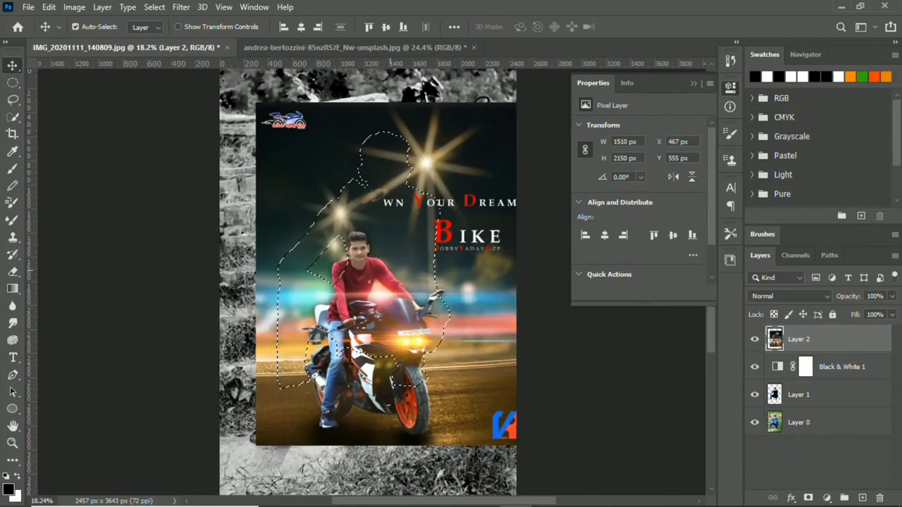
{"action": "key", "text": "ctrl+t"}
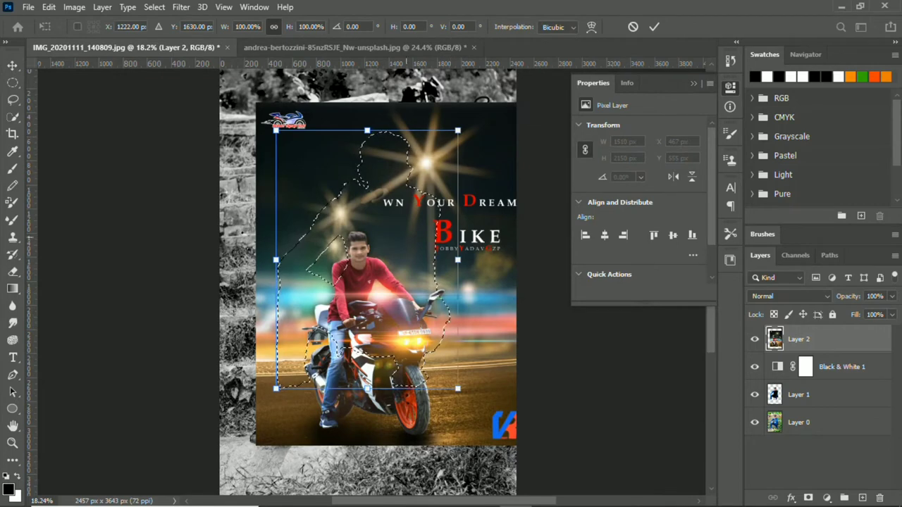
{"action": "right_click", "coordinate": [386, 287]}
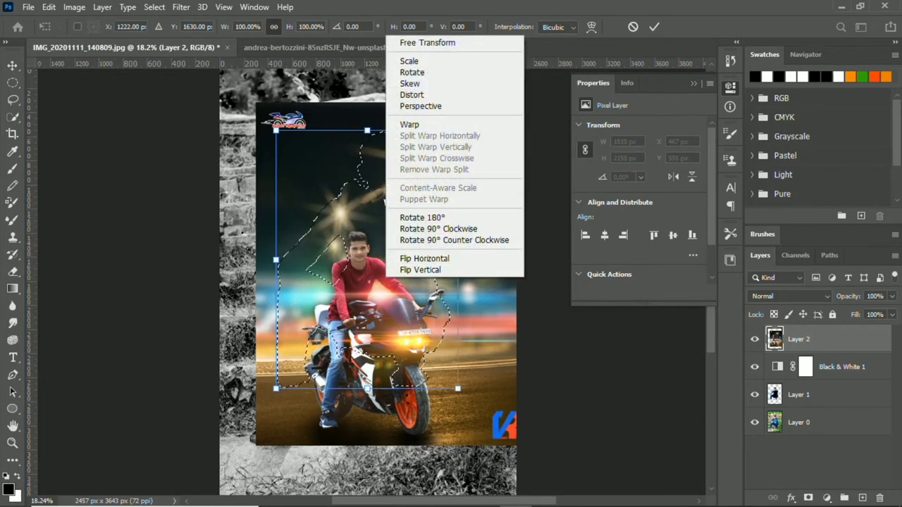
{"action": "key", "text": "Escape"}
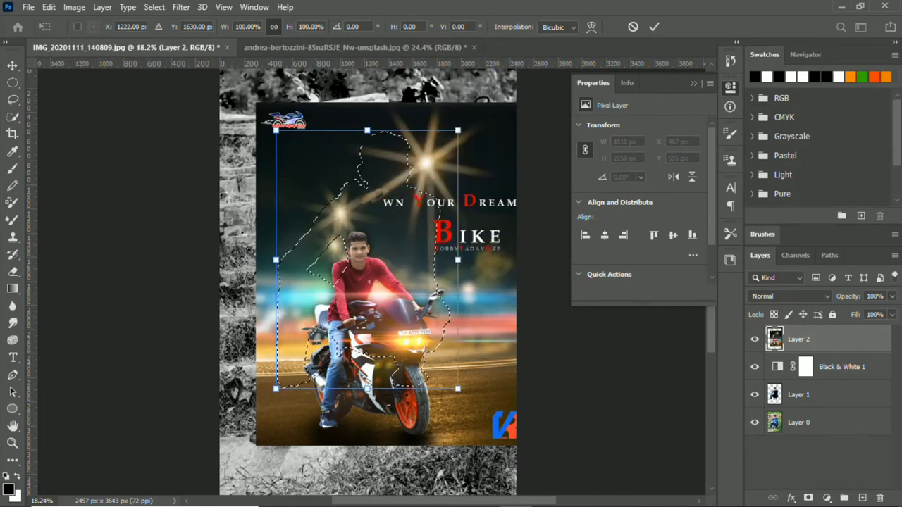
{"action": "key", "text": "Return"}
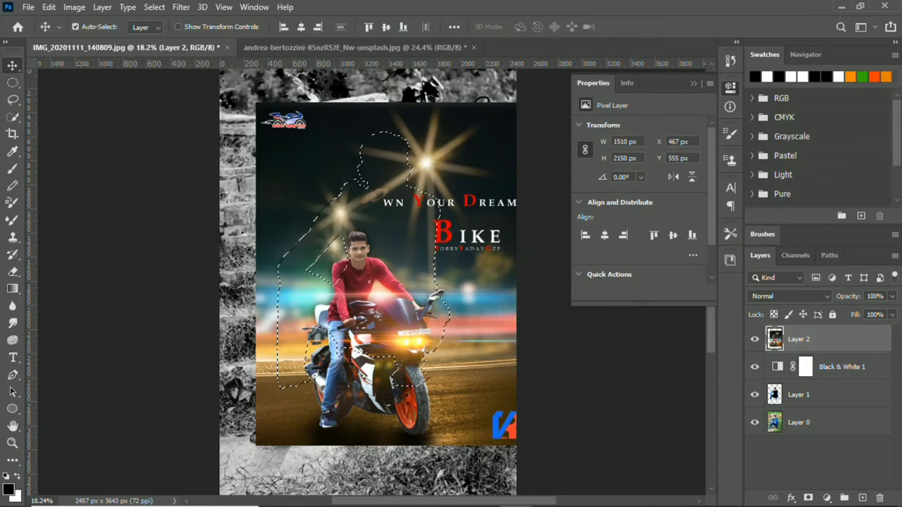
{"action": "left_click_drag", "start_coordinate": [493, 339], "coordinate": [483, 311]}
{"action": "key", "text": "ctrl+z"}
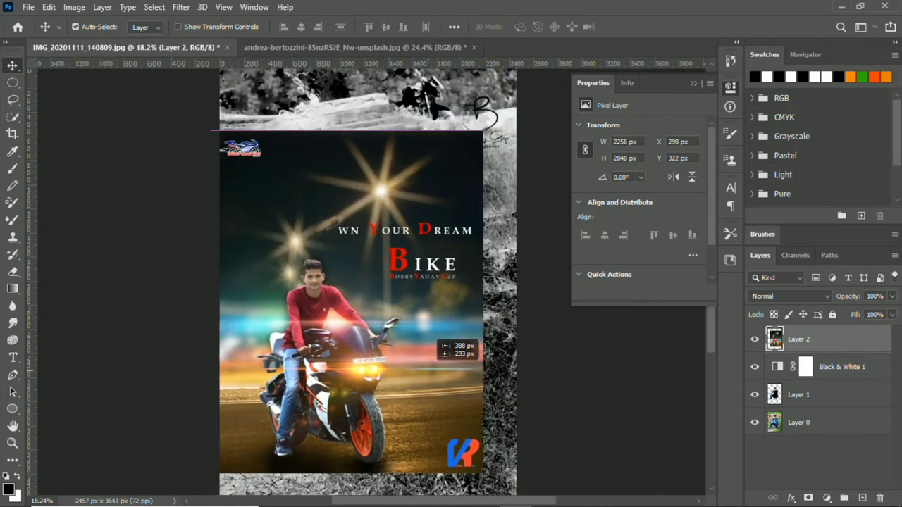
- Fade the bike poster layer to 47% opacity
{"action": "left_click", "coordinate": [874, 296]}
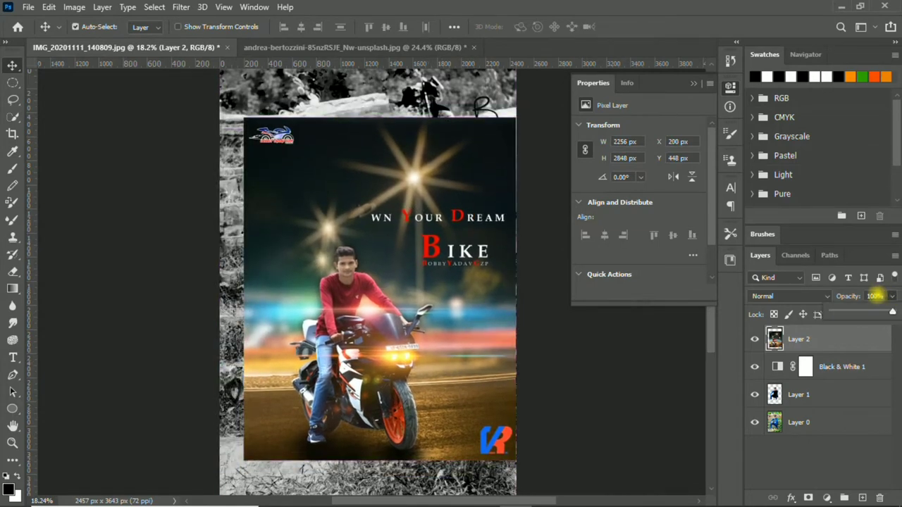
{"action": "left_click_drag", "start_coordinate": [892, 311], "coordinate": [859, 311]}
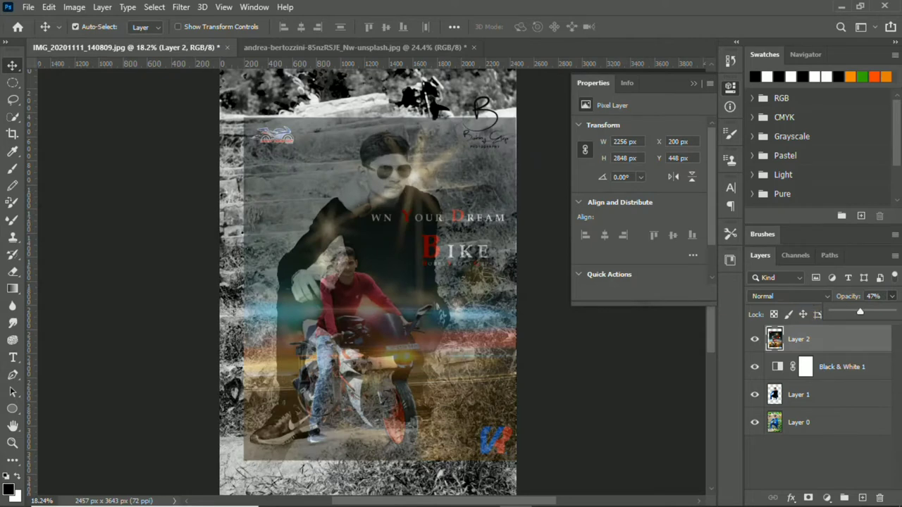
{"action": "key", "text": "ctrl"}
{"action": "key", "text": "ctrl+t"}
- Flip the bike poster horizontally and scale it down to roughly 61-66%
{"action": "right_click", "coordinate": [378, 284]}
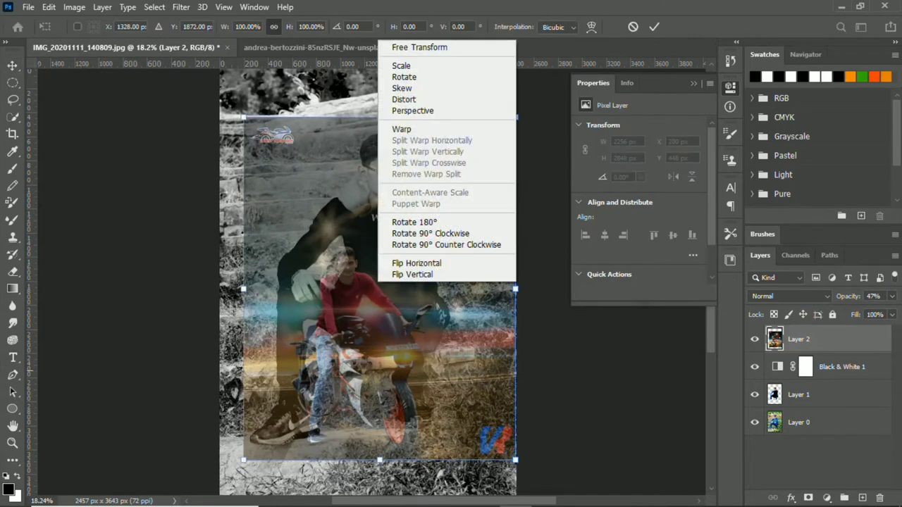
{"action": "left_click", "coordinate": [405, 264]}
{"action": "left_click_drag", "start_coordinate": [416, 304], "coordinate": [372, 236]}
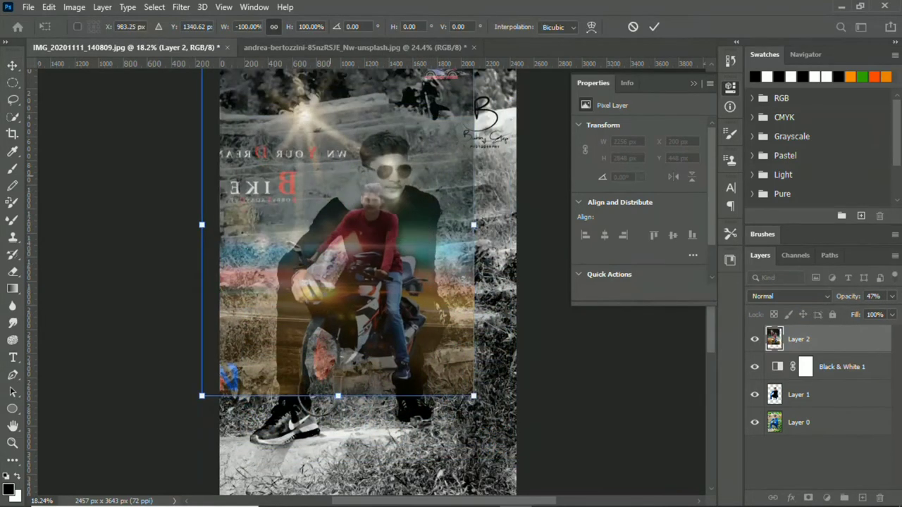
{"action": "left_click_drag", "start_coordinate": [474, 396], "coordinate": [367, 261]}
{"action": "mouse_move", "coordinate": [333, 165]}
{"action": "left_mouse_down"}
{"action": "mouse_move", "coordinate": [412, 246]}
{"action": "mouse_move", "coordinate": [427, 240]}
{"action": "left_mouse_up"}
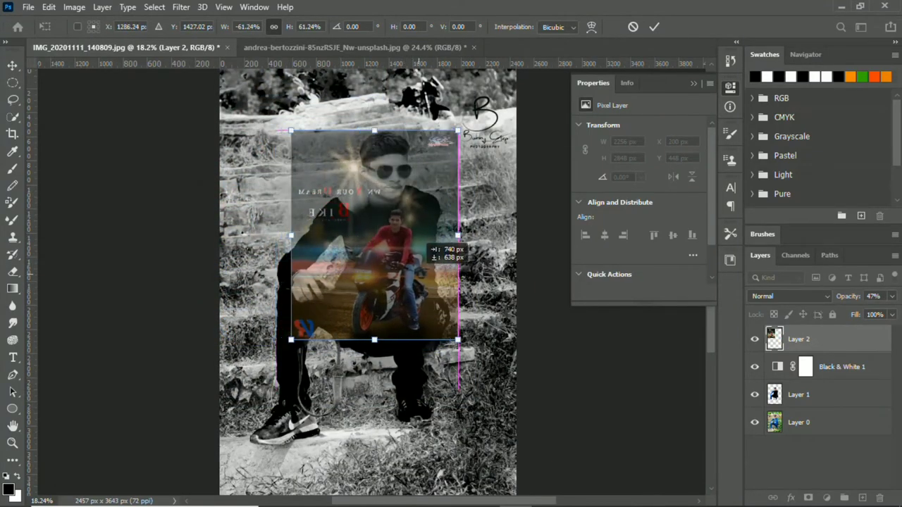
{"action": "scroll", "coordinate": [428, 243], "scroll_direction": "up", "scroll_amount": 3}
{"action": "scroll", "coordinate": [428, 243], "scroll_direction": "down", "scroll_amount": 1}
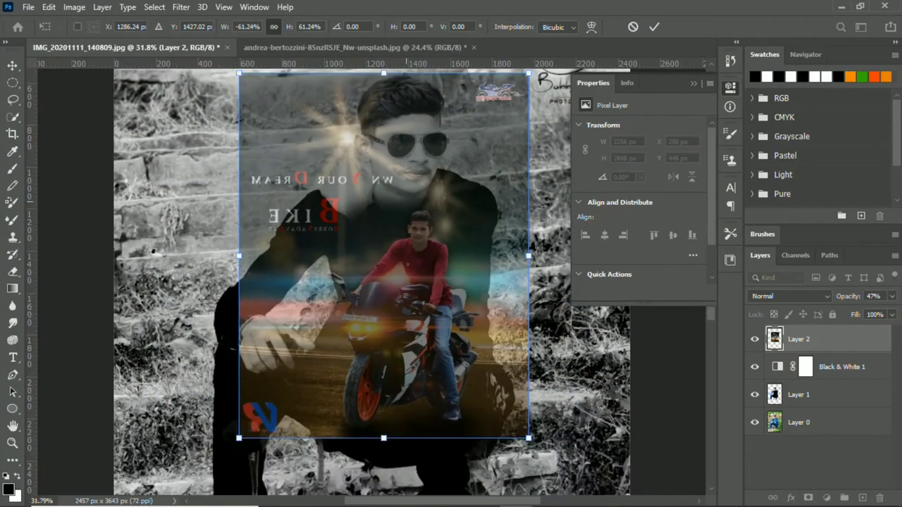
{"action": "left_click_drag", "start_coordinate": [528, 438], "coordinate": [551, 467]}
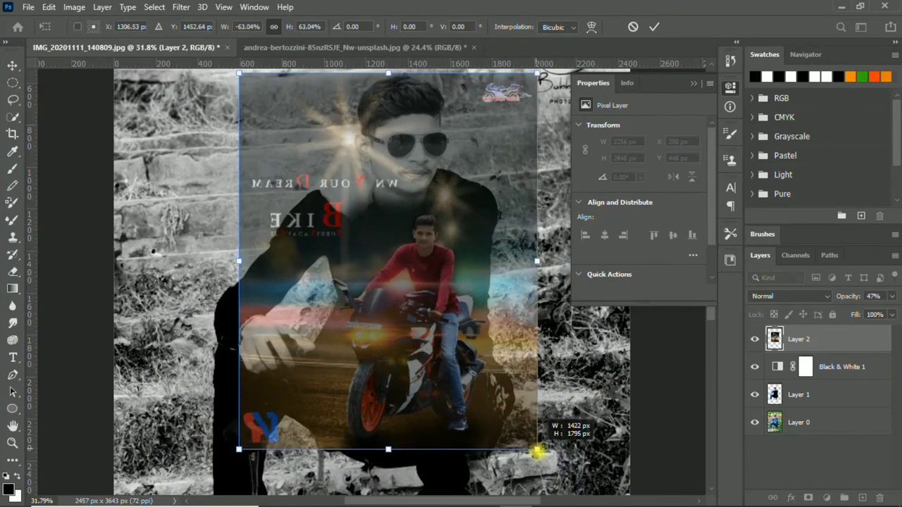
{"action": "scroll", "coordinate": [279, 130], "scroll_direction": "down", "scroll_amount": 1}
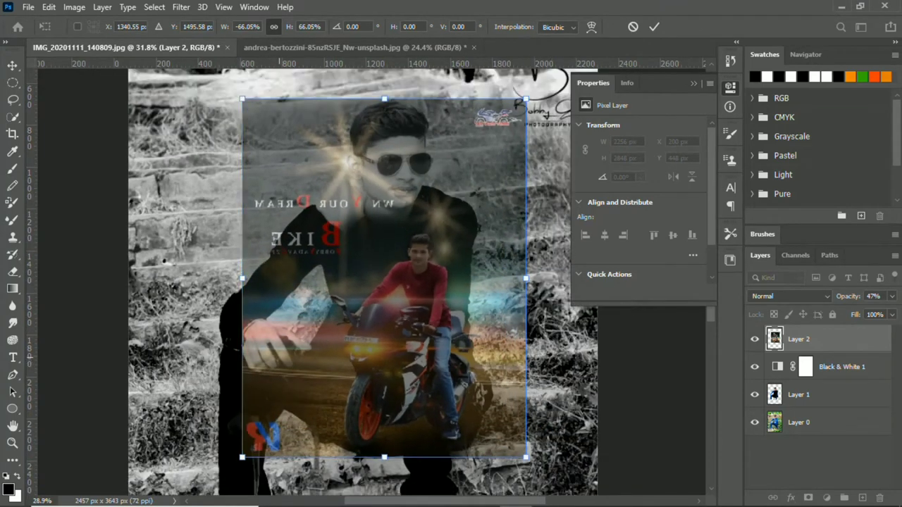
{"action": "left_click_drag", "start_coordinate": [243, 436], "coordinate": [223, 420]}
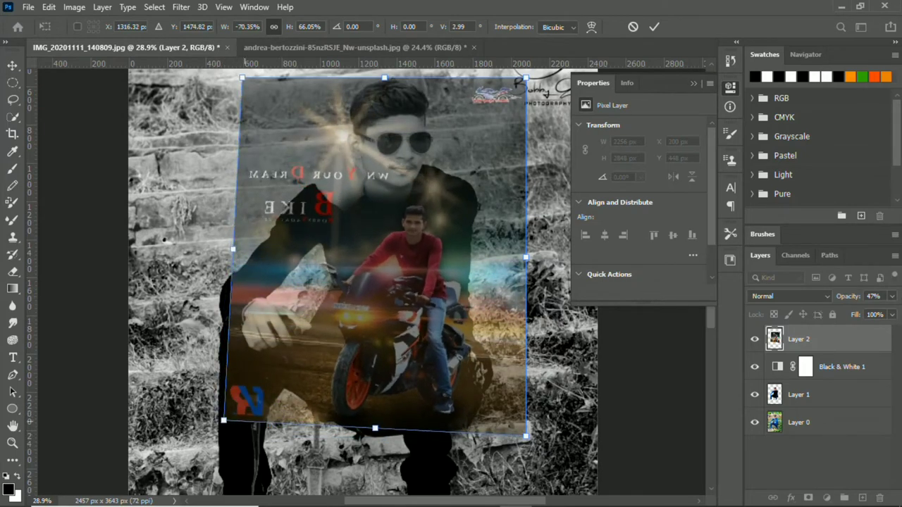
{"action": "key", "text": "ctrl+z"}
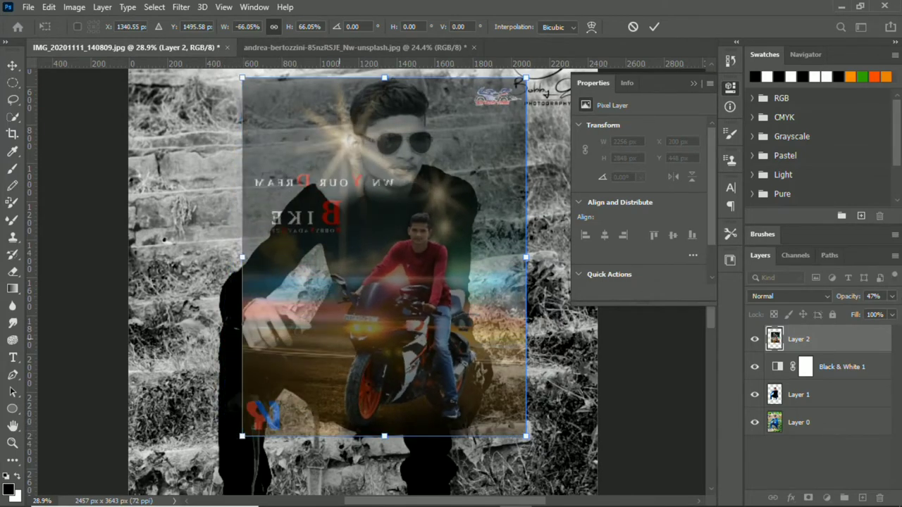
- Settle the poster at about 64% scale, centred on the man's torso, and apply it
{"action": "left_click_drag", "start_coordinate": [352, 314], "coordinate": [343, 296]}
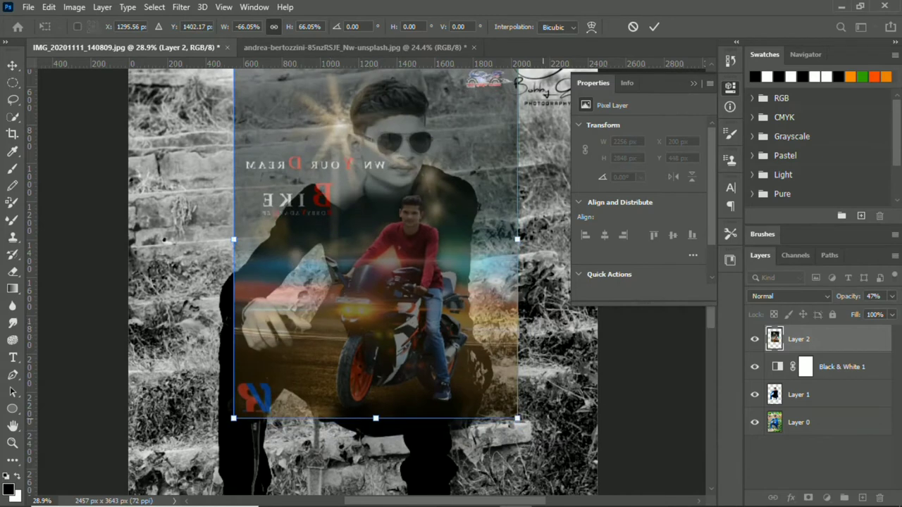
{"action": "left_click_drag", "start_coordinate": [517, 419], "coordinate": [531, 435]}
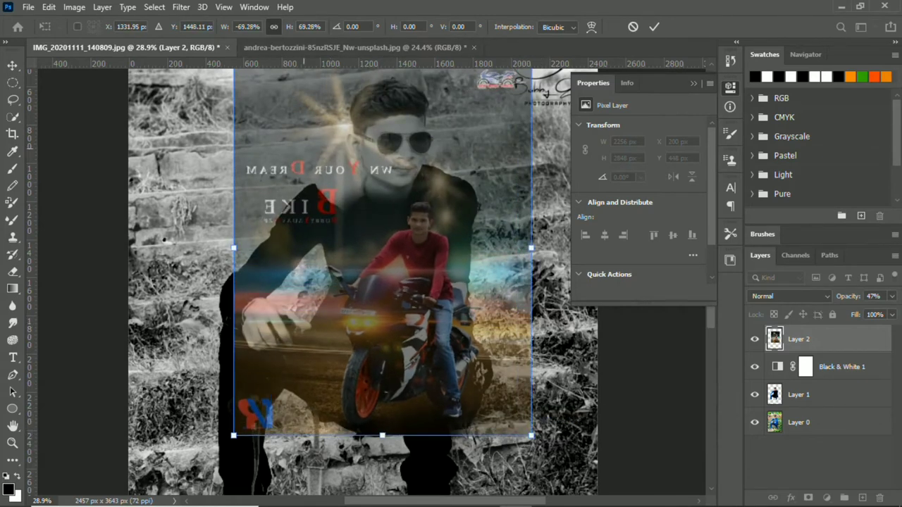
{"action": "mouse_move", "coordinate": [349, 348]}
{"action": "left_mouse_down"}
{"action": "mouse_move", "coordinate": [359, 332]}
{"action": "mouse_move", "coordinate": [341, 337]}
{"action": "left_mouse_up"}
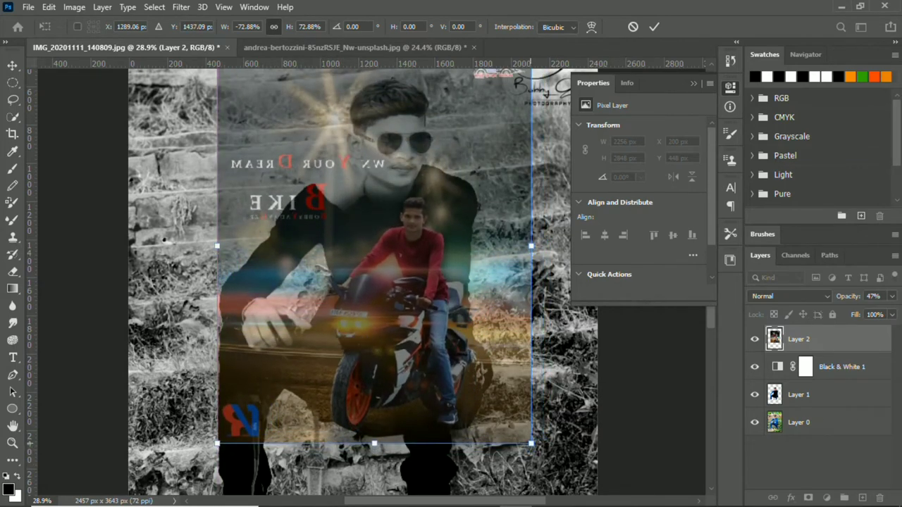
{"action": "left_click_drag", "start_coordinate": [530, 444], "coordinate": [514, 423]}
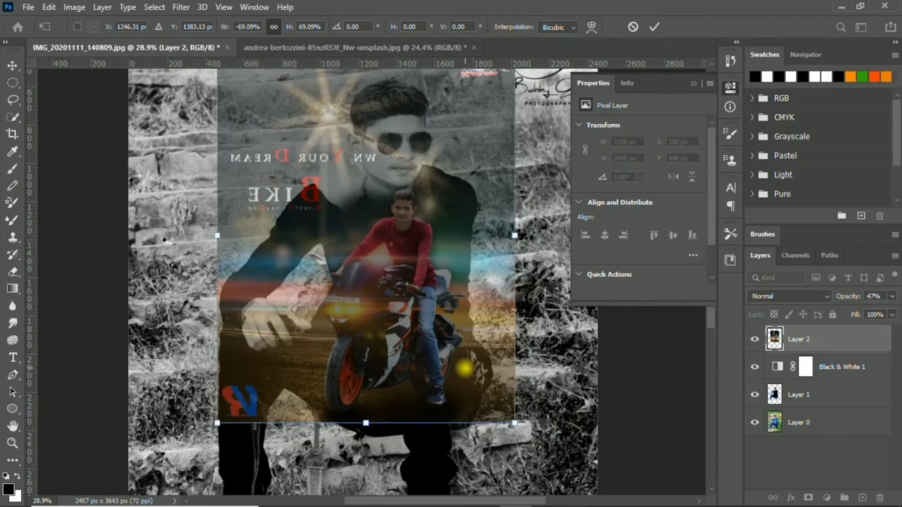
{"action": "left_click_drag", "start_coordinate": [461, 352], "coordinate": [461, 359]}
{"action": "scroll", "coordinate": [438, 359], "scroll_direction": "down", "scroll_amount": 2}
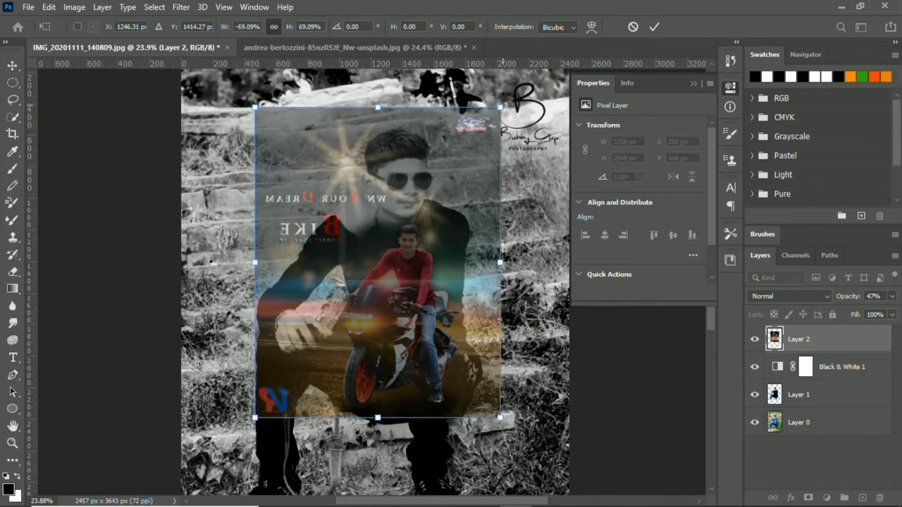
{"action": "left_click_drag", "start_coordinate": [500, 108], "coordinate": [481, 131]}
{"action": "left_click_drag", "start_coordinate": [454, 198], "coordinate": [466, 193]}
{"action": "scroll", "coordinate": [466, 194], "scroll_direction": "up", "scroll_amount": 3}
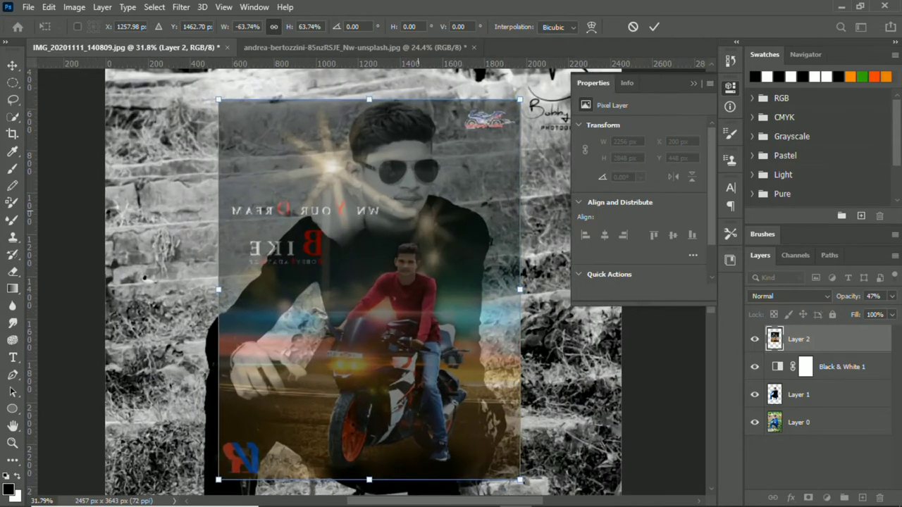
{"action": "scroll", "coordinate": [364, 281], "scroll_direction": "down", "scroll_amount": 2}
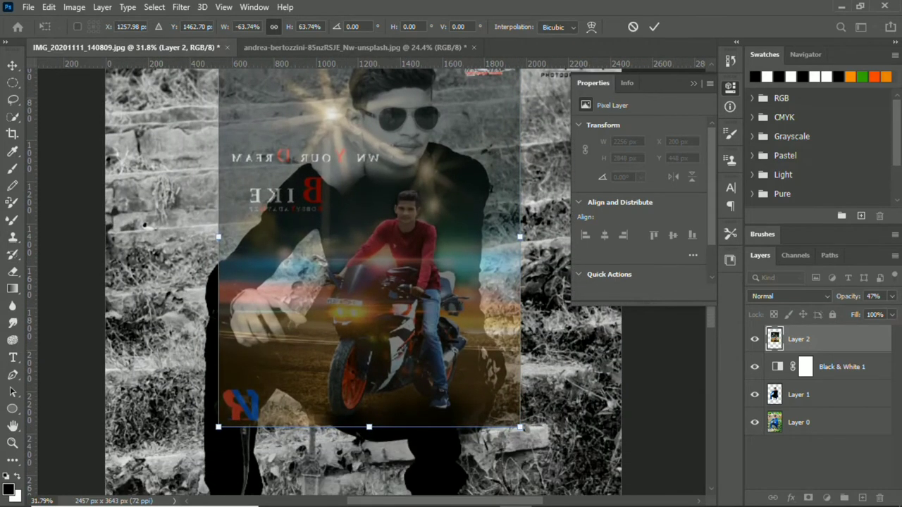
{"action": "left_click", "coordinate": [798, 395]}
{"action": "scroll", "coordinate": [392, 202], "scroll_direction": "down", "scroll_amount": 3}
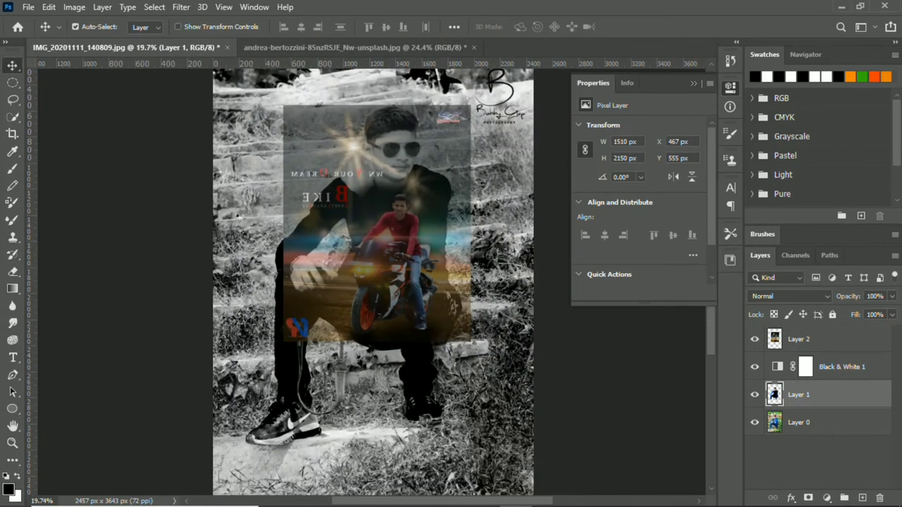
- Load the man's Layer 1 outline as a selection and invert it
{"action": "left_click", "coordinate": [773, 394], "text": "ctrl"}
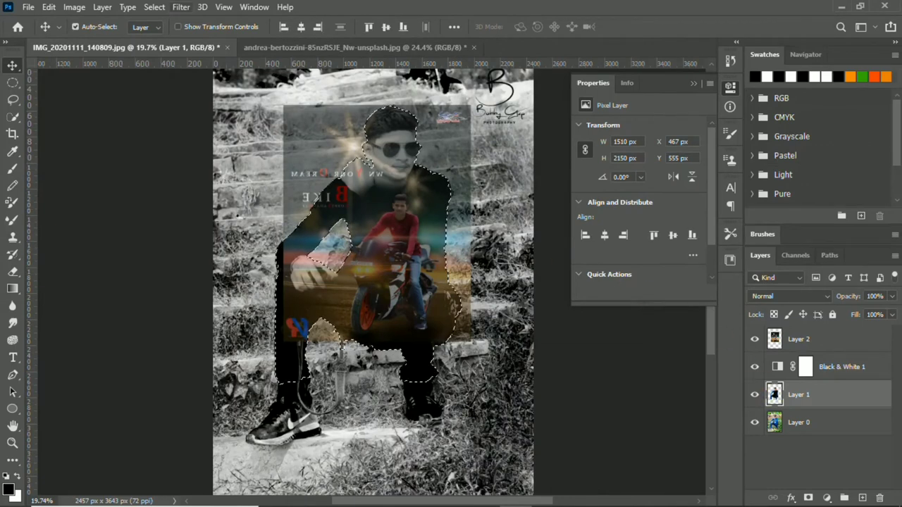
{"action": "left_click", "coordinate": [154, 7]}
{"action": "left_click", "coordinate": [171, 57]}
- Erase the bike poster outside the silhouette with a hard round eraser
{"action": "left_click", "coordinate": [13, 271]}
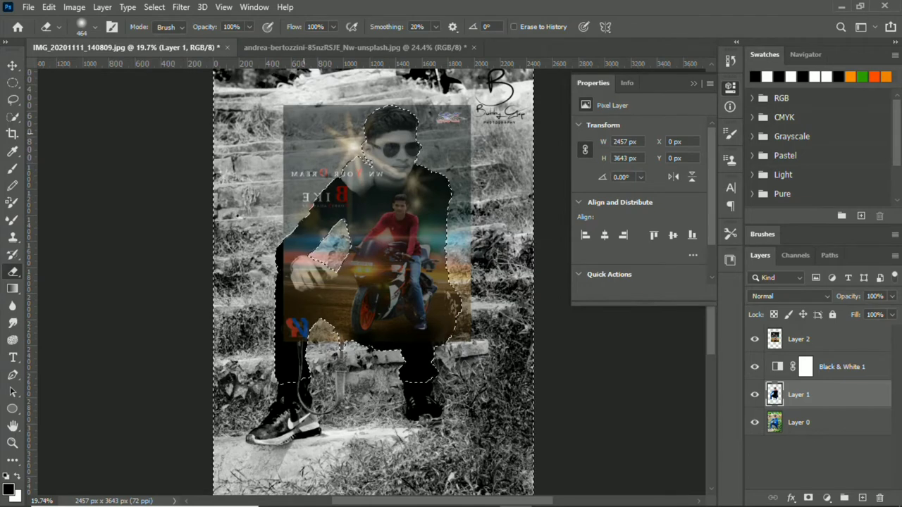
{"action": "left_click", "coordinate": [798, 339]}
{"action": "left_click_drag", "start_coordinate": [847, 296], "coordinate": [810, 296]}
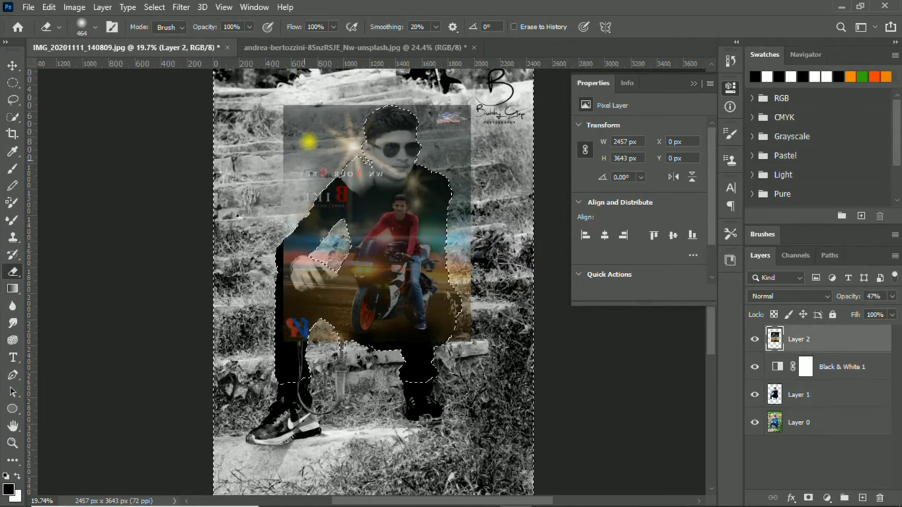
{"action": "right_click", "coordinate": [340, 155]}
{"action": "left_click", "coordinate": [430, 328]}
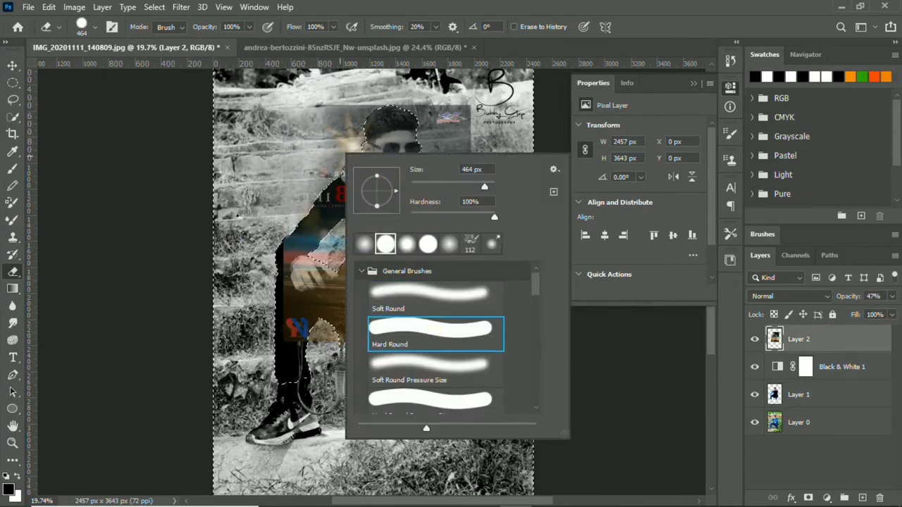
{"action": "left_click", "coordinate": [368, 131]}
{"action": "left_click_drag", "start_coordinate": [367, 113], "coordinate": [461, 331]}
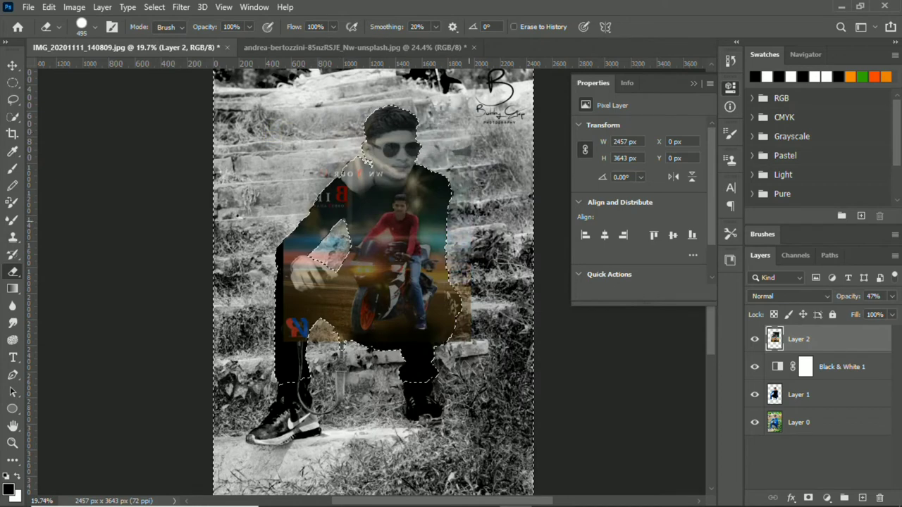
{"action": "left_click_drag", "start_coordinate": [329, 255], "coordinate": [331, 169]}
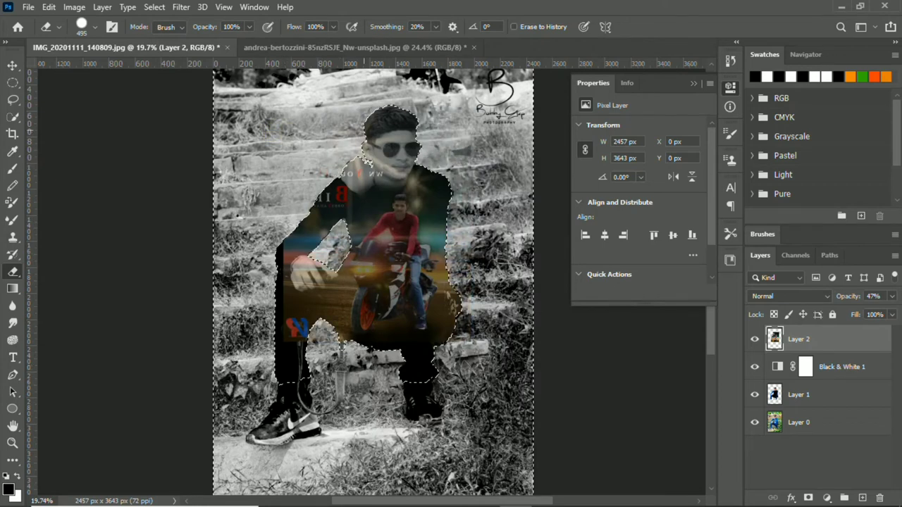
- Deselect and set up a soft round eraser, 0% hardness, about 507 px, 25% flow
{"action": "key", "text": "v"}
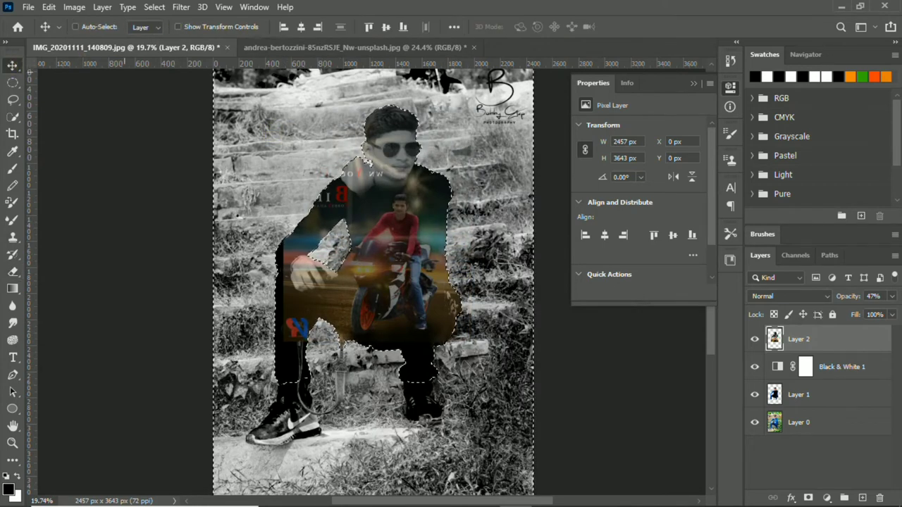
{"action": "key", "text": "ctrl+d"}
{"action": "left_click", "coordinate": [75, 27]}
{"action": "scroll", "coordinate": [388, 176], "scroll_direction": "up", "scroll_amount": 3}
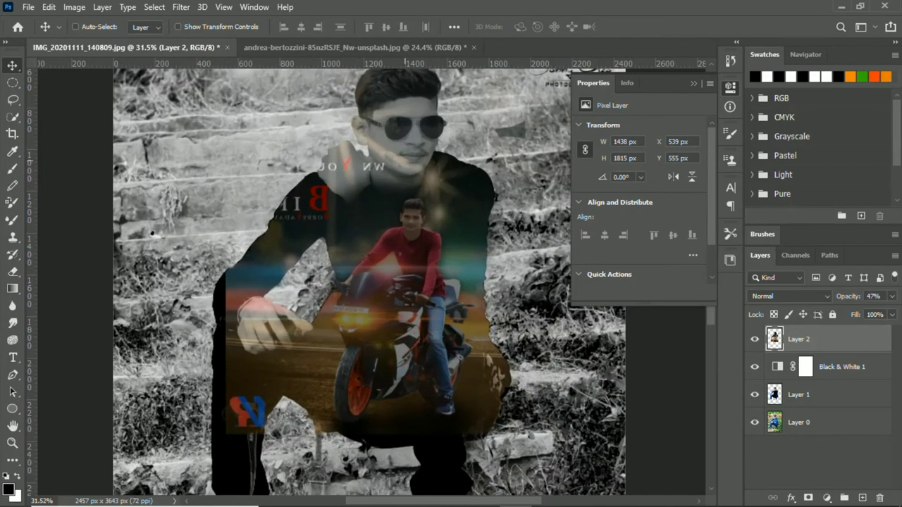
{"action": "scroll", "coordinate": [412, 211], "scroll_direction": "up", "scroll_amount": 2}
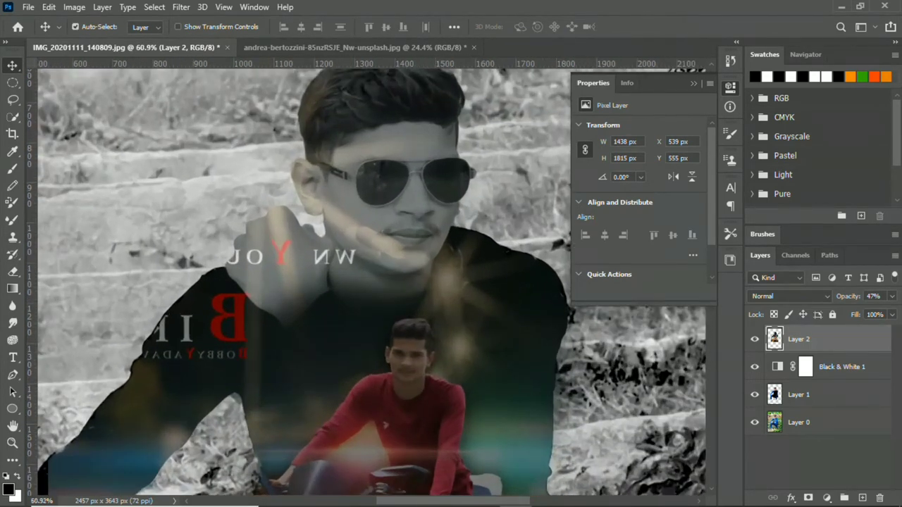
{"action": "left_click", "coordinate": [12, 270]}
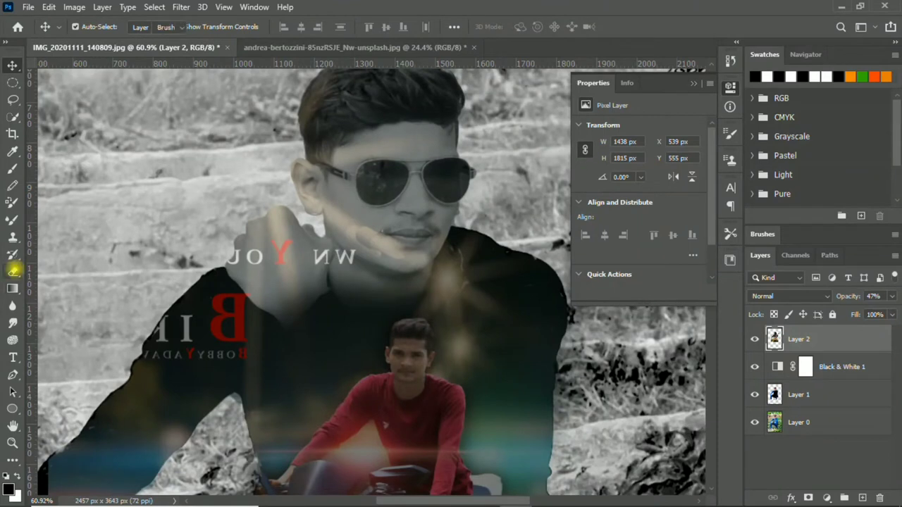
{"action": "right_click", "coordinate": [359, 173]}
{"action": "left_click_drag", "start_coordinate": [495, 203], "coordinate": [470, 201]}
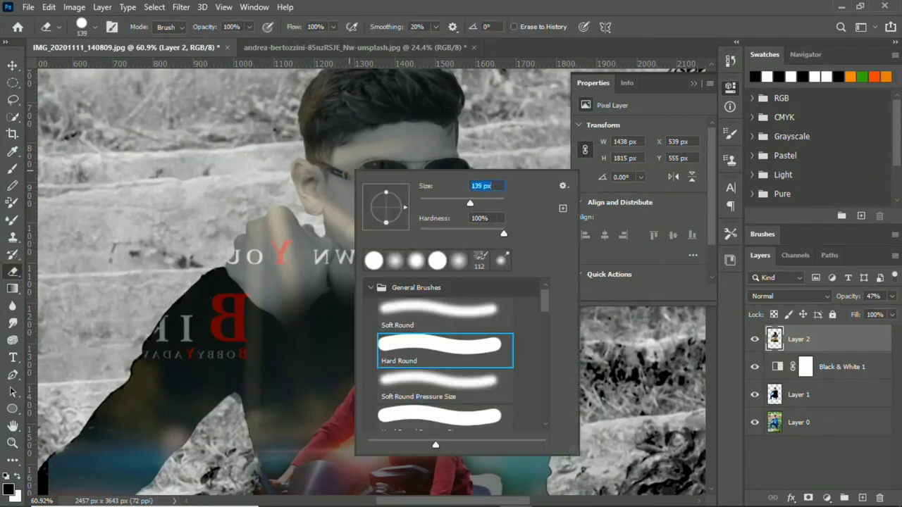
{"action": "left_click", "coordinate": [437, 313]}
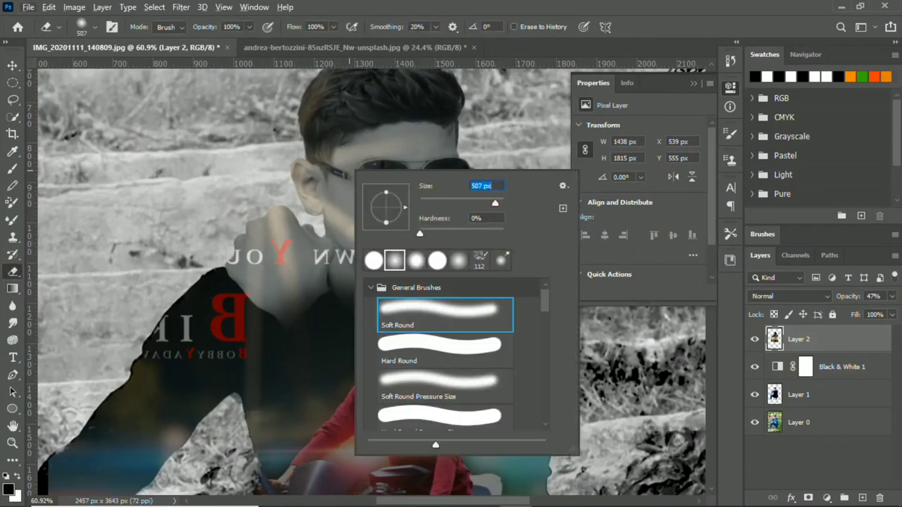
{"action": "left_click", "coordinate": [333, 27]}
{"action": "left_click_drag", "start_coordinate": [338, 41], "coordinate": [292, 42]}
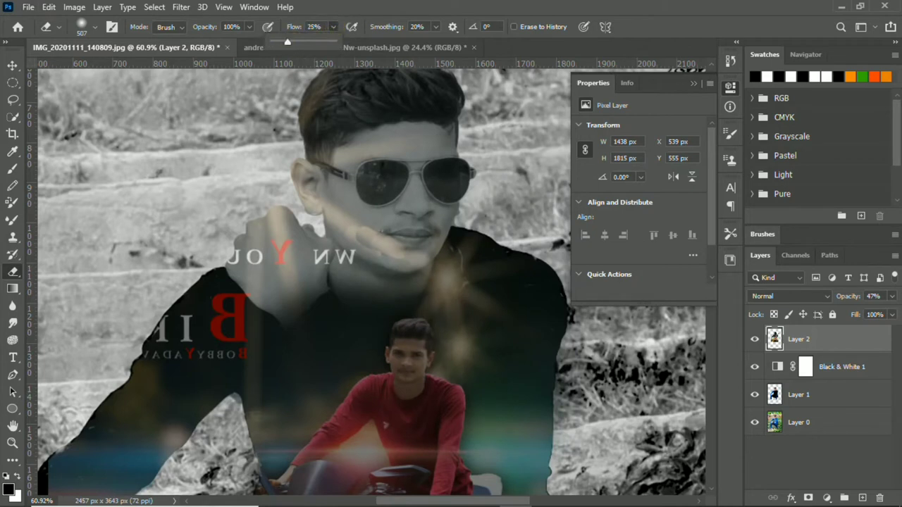
- Softly erase the bike overlay from the face, hair and raised hand
{"action": "scroll", "coordinate": [398, 183], "scroll_direction": "up", "scroll_amount": 3}
{"action": "mouse_move", "coordinate": [399, 183]}
{"action": "left_mouse_down"}
{"action": "mouse_move", "coordinate": [371, 316]}
{"action": "mouse_move", "coordinate": [341, 322]}
{"action": "left_mouse_up"}
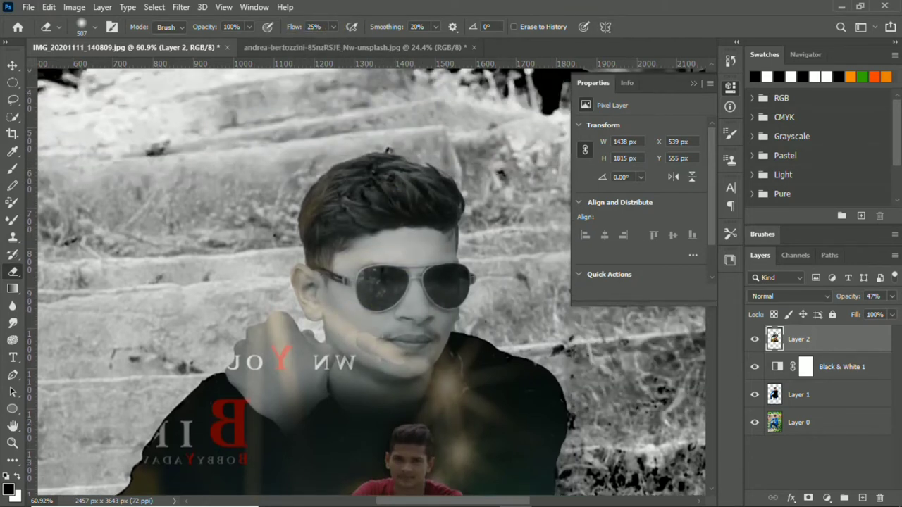
{"action": "mouse_move", "coordinate": [344, 315]}
{"action": "left_mouse_down"}
{"action": "mouse_move", "coordinate": [346, 305]}
{"action": "mouse_move", "coordinate": [296, 360]}
{"action": "mouse_move", "coordinate": [332, 331]}
{"action": "left_mouse_up"}
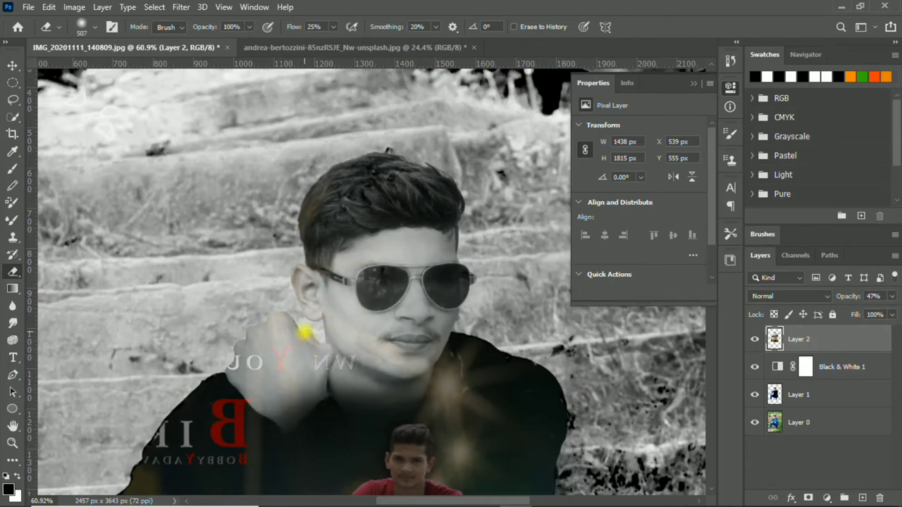
{"action": "scroll", "coordinate": [458, 260], "scroll_direction": "down", "scroll_amount": 2}
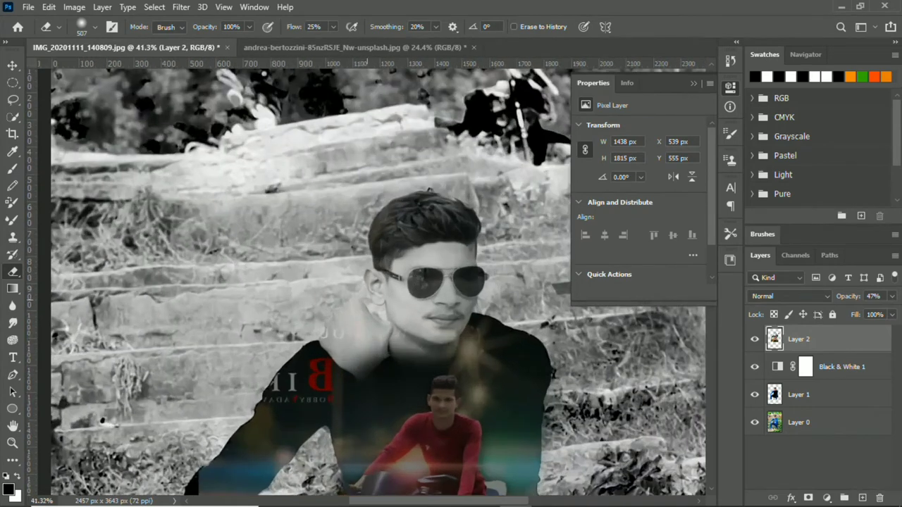
{"action": "scroll", "coordinate": [350, 293], "scroll_direction": "down", "scroll_amount": 1}
{"action": "scroll", "coordinate": [350, 293], "scroll_direction": "down", "scroll_amount": 1}
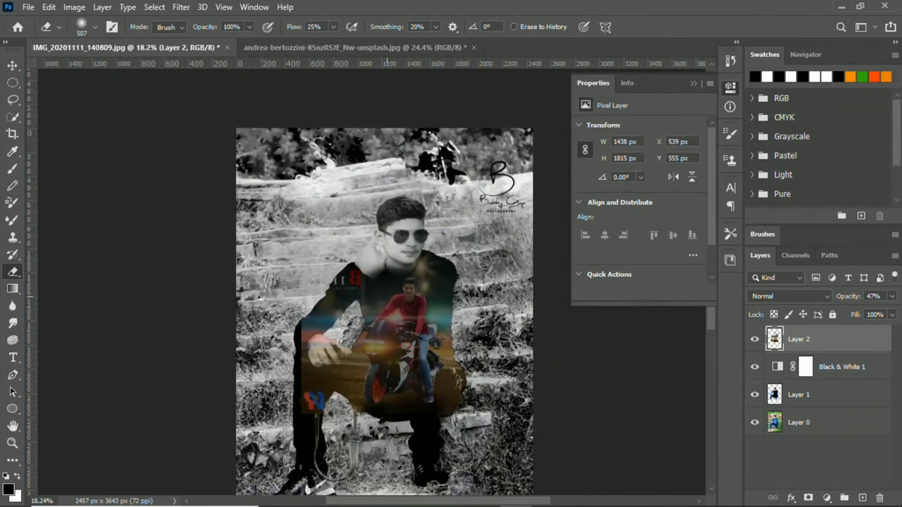
{"action": "scroll", "coordinate": [350, 293], "scroll_direction": "up", "scroll_amount": 1}
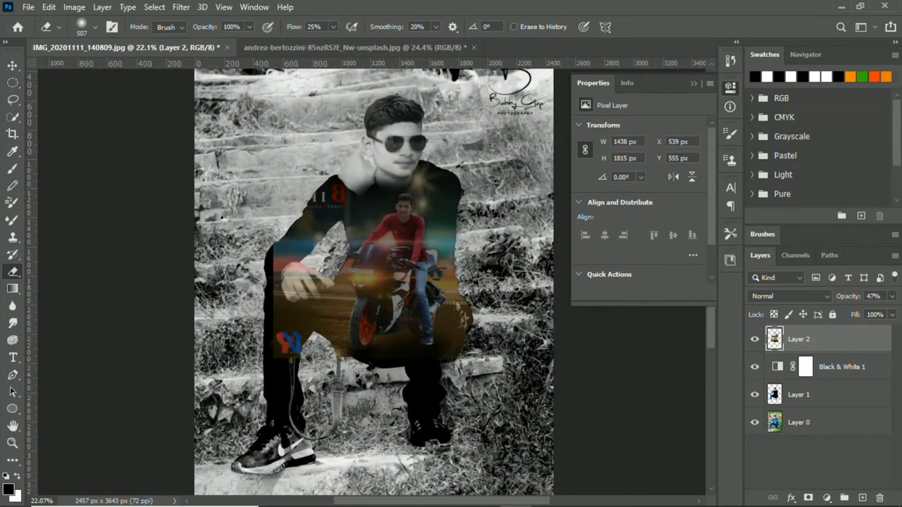
- Select all four layers and begin scaling the composition up proportionally
{"action": "left_click", "coordinate": [822, 422], "text": "ctrl"}
{"action": "left_click", "coordinate": [822, 406], "text": "shift"}
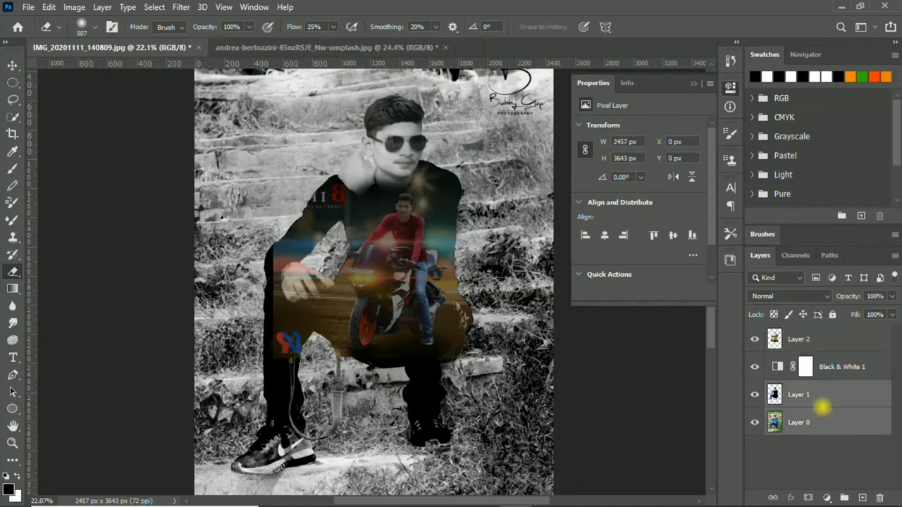
{"action": "left_click", "coordinate": [820, 339], "text": "shift"}
{"action": "key", "text": "ctrl+t"}
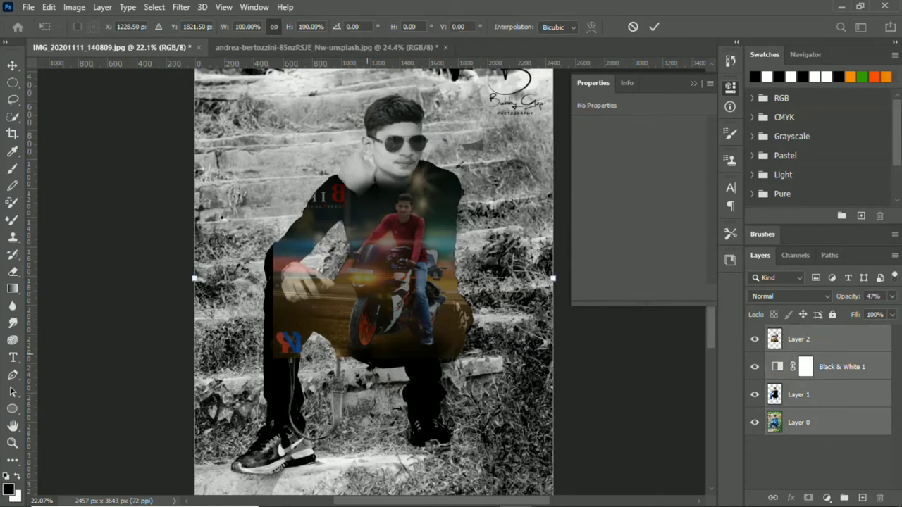
{"action": "scroll", "coordinate": [372, 282], "scroll_direction": "down", "scroll_amount": 2}
{"action": "left_click_drag", "start_coordinate": [449, 397], "coordinate": [528, 504]}
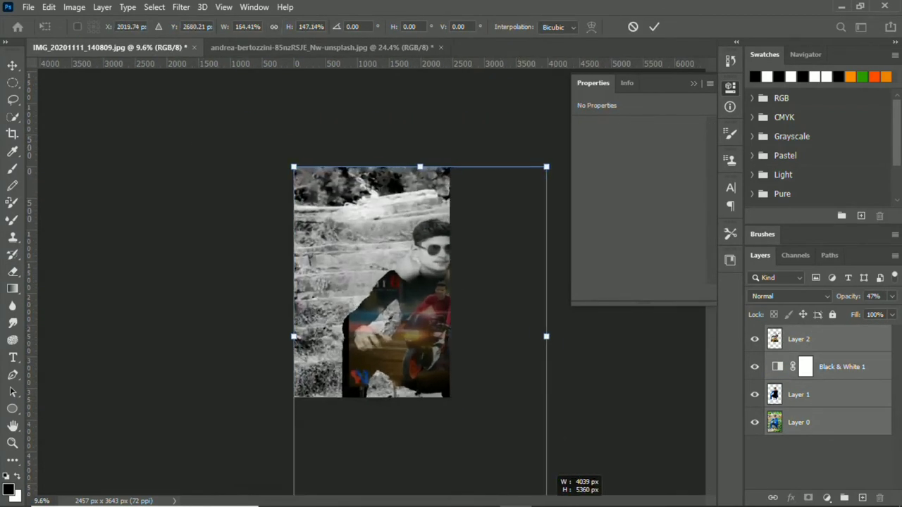
{"action": "left_click_drag", "start_coordinate": [423, 296], "coordinate": [383, 296]}
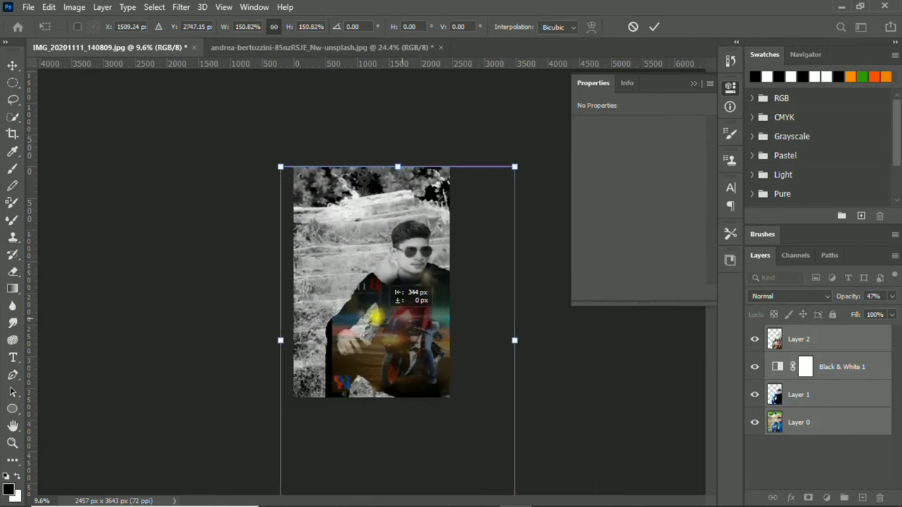
- Enlarge the composition to about 198%, reposition it and apply the transform
{"action": "left_click_drag", "start_coordinate": [499, 154], "coordinate": [549, 75]}
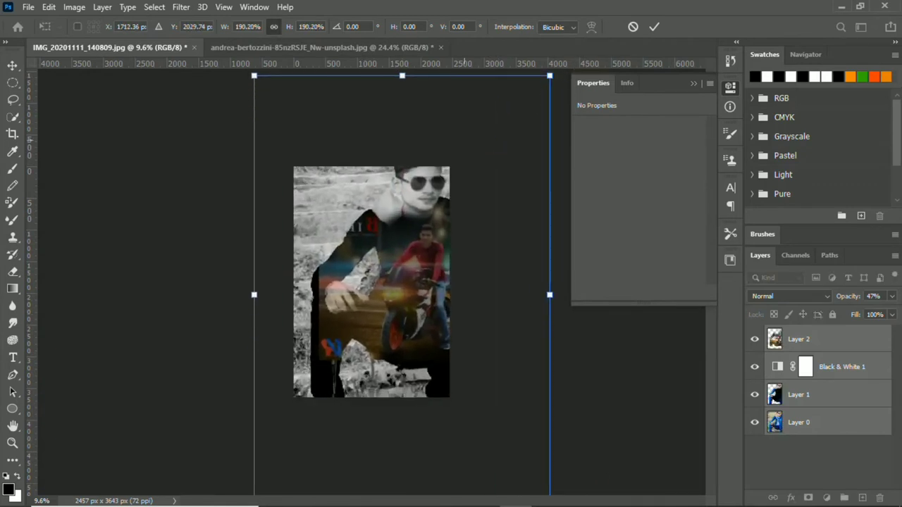
{"action": "left_click_drag", "start_coordinate": [421, 208], "coordinate": [395, 248]}
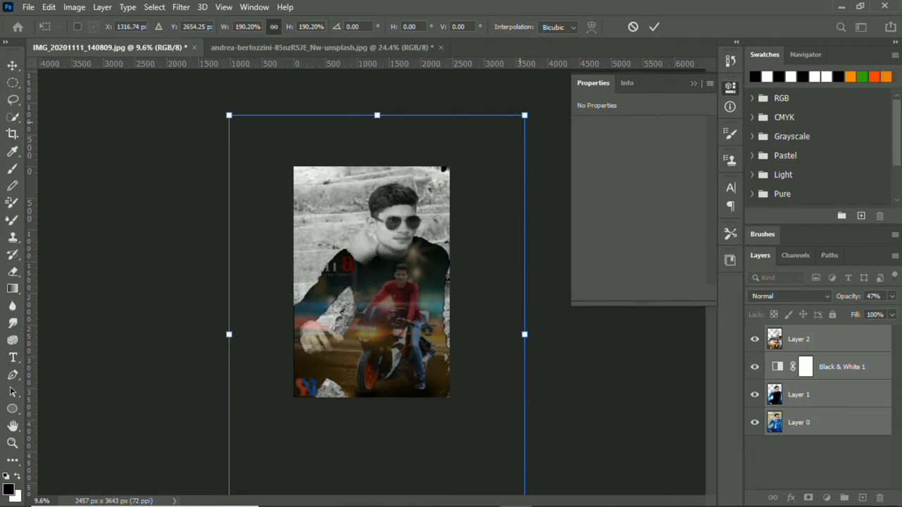
{"action": "left_click_drag", "start_coordinate": [524, 117], "coordinate": [531, 106]}
{"action": "left_click_drag", "start_coordinate": [374, 171], "coordinate": [374, 176]}
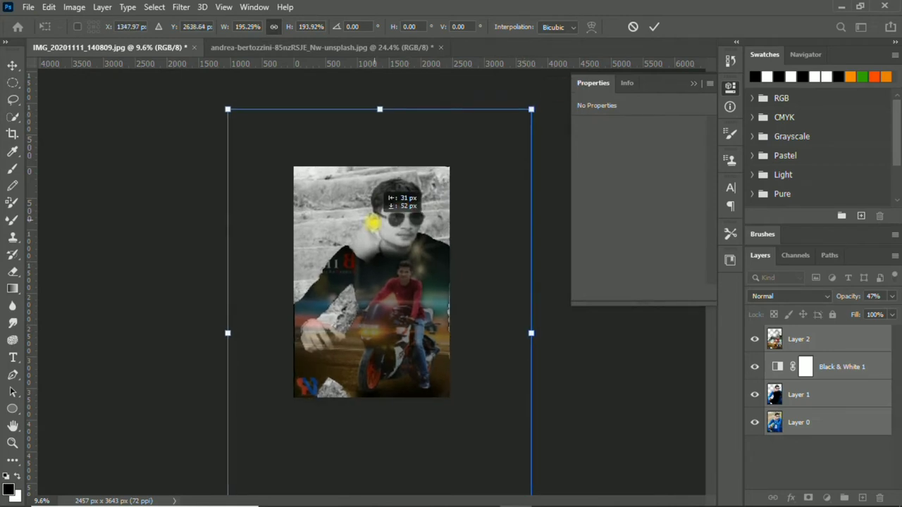
{"action": "left_click_drag", "start_coordinate": [530, 110], "coordinate": [535, 103]}
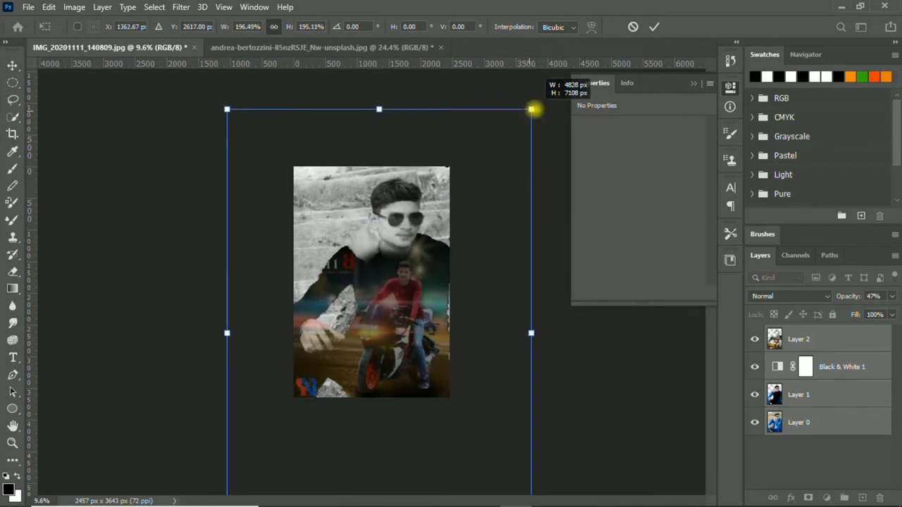
{"action": "scroll", "coordinate": [371, 282], "scroll_direction": "up", "scroll_amount": 2}
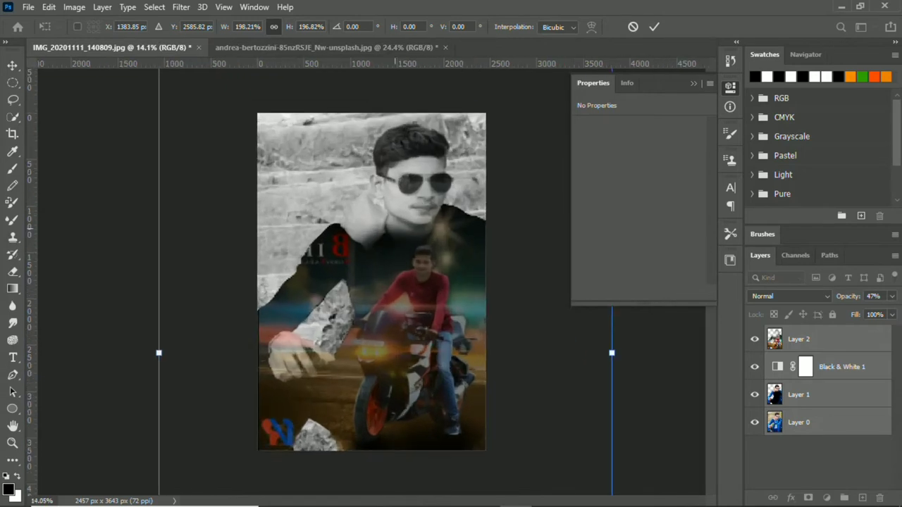
{"action": "left_click_drag", "start_coordinate": [395, 236], "coordinate": [422, 211]}
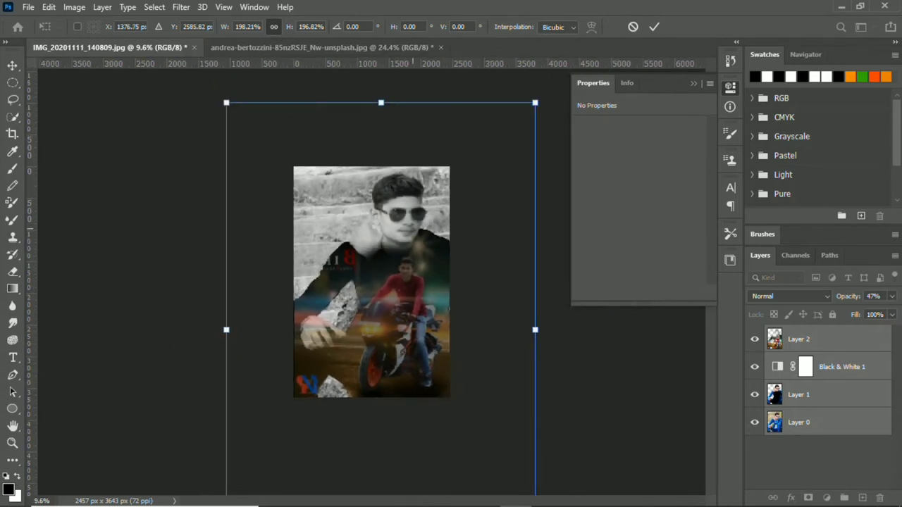
{"action": "key", "text": "Return"}
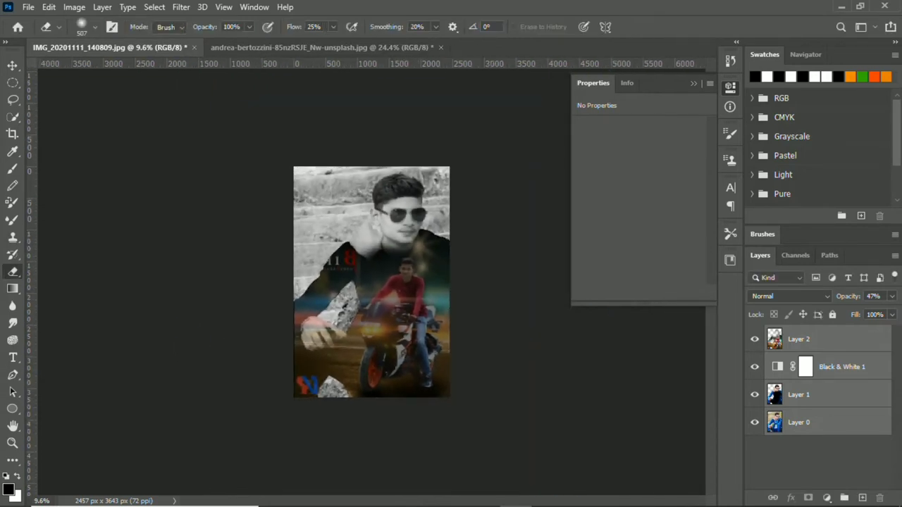
- Hide Layer 0 and add a white-filled Layer 3 beneath it
{"action": "left_click", "coordinate": [818, 465]}
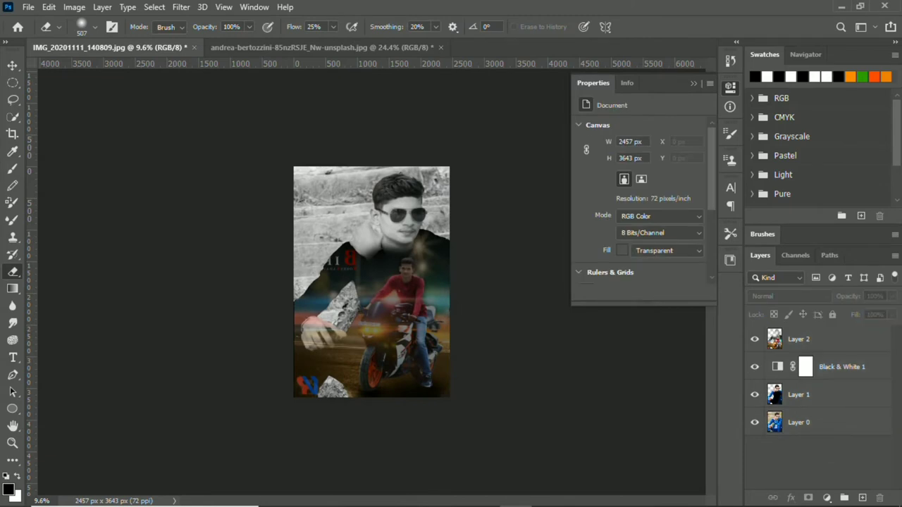
{"action": "left_click", "coordinate": [755, 422]}
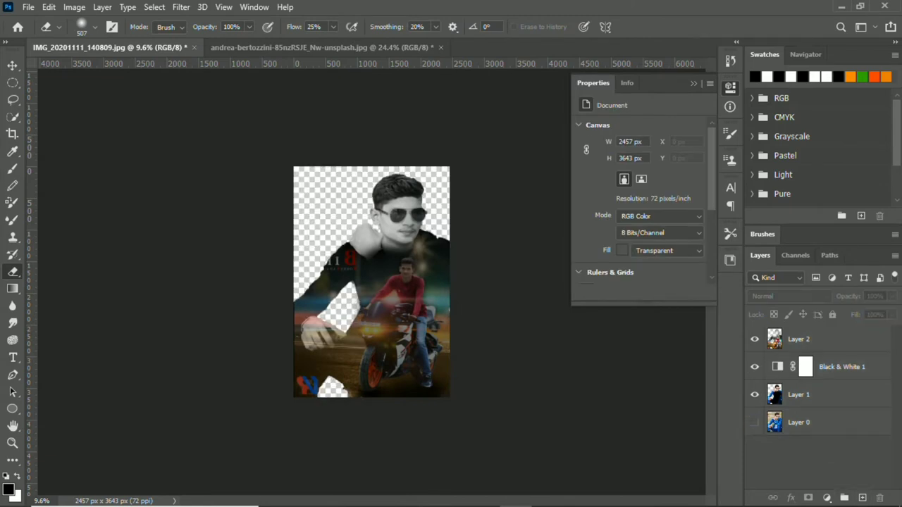
{"action": "left_click", "coordinate": [850, 423]}
{"action": "left_click", "coordinate": [861, 498]}
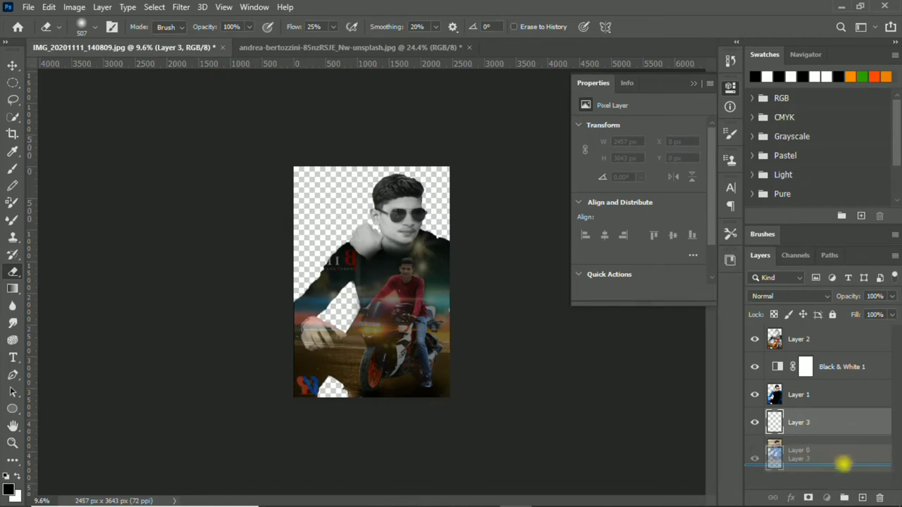
{"action": "left_click_drag", "start_coordinate": [798, 422], "coordinate": [798, 462]}
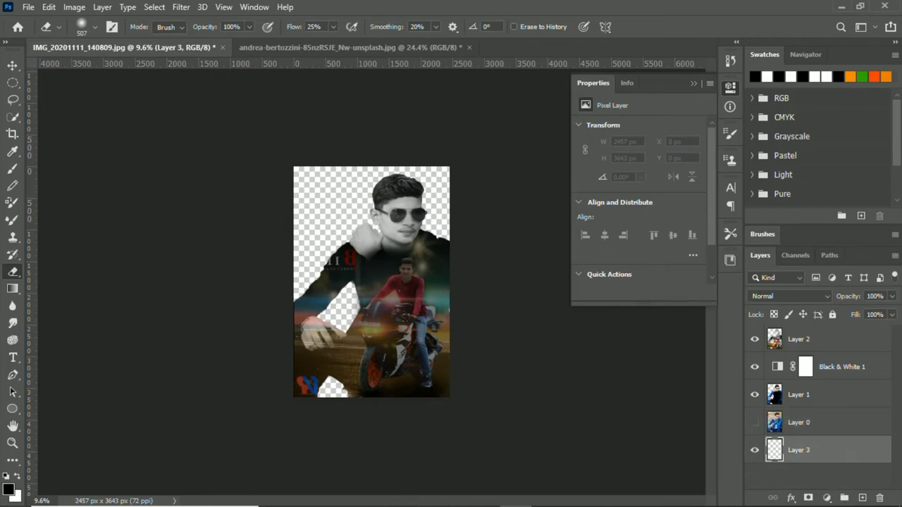
{"action": "key", "text": "ctrl+BackSpace"}
{"action": "scroll", "coordinate": [366, 281], "scroll_direction": "up", "scroll_amount": 2}
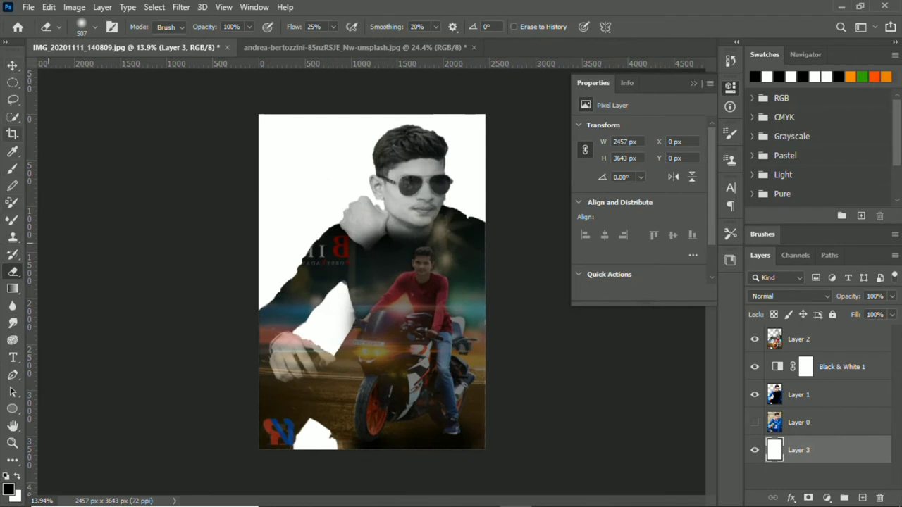
{"action": "left_click", "coordinate": [13, 65]}
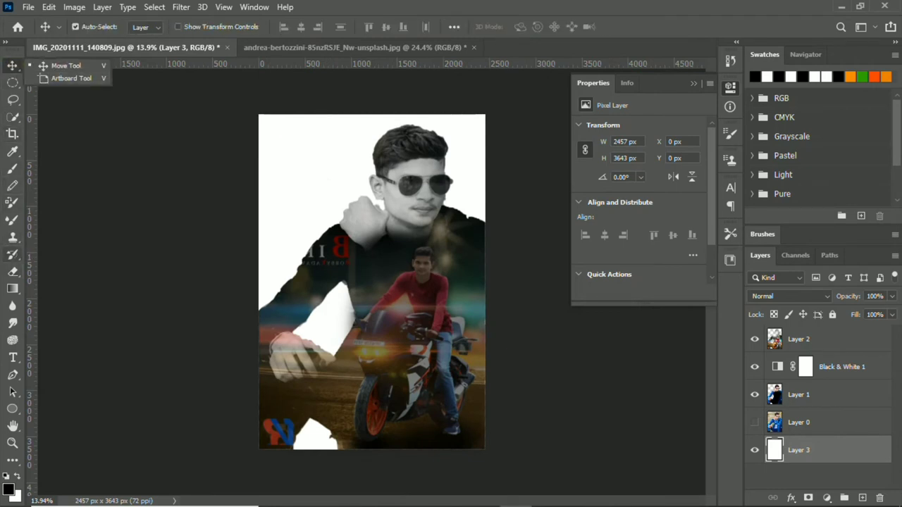
- Draw a grey gradient across Layer 3 with the Gradient tool
{"action": "left_click", "coordinate": [13, 289]}
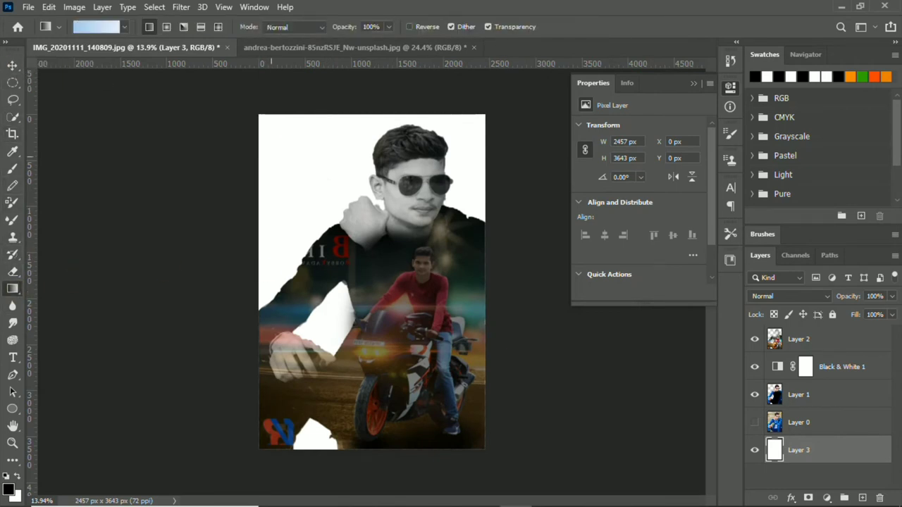
{"action": "left_click_drag", "start_coordinate": [258, 137], "coordinate": [372, 290]}
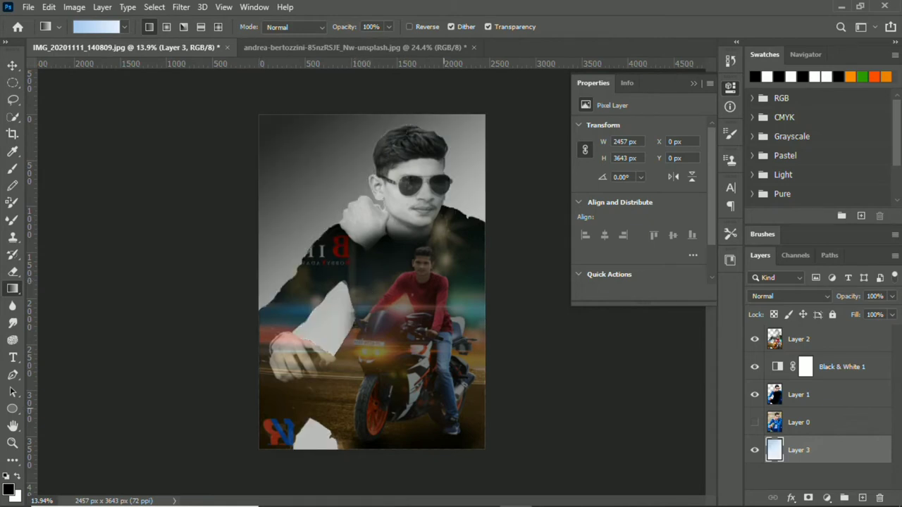
{"action": "left_click_drag", "start_coordinate": [362, 243], "coordinate": [439, 393]}
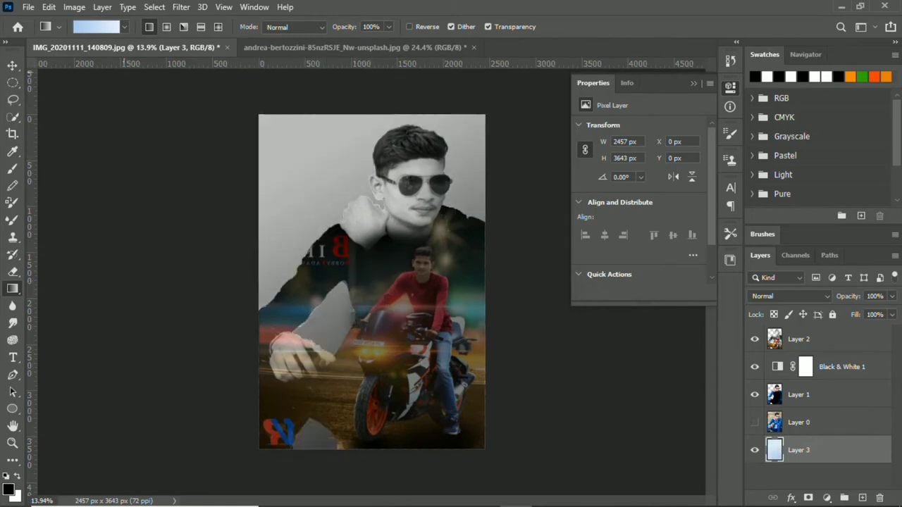
- Choose the Blue_07 preset from the Blues group in the Gradient Editor
{"action": "left_click", "coordinate": [124, 27]}
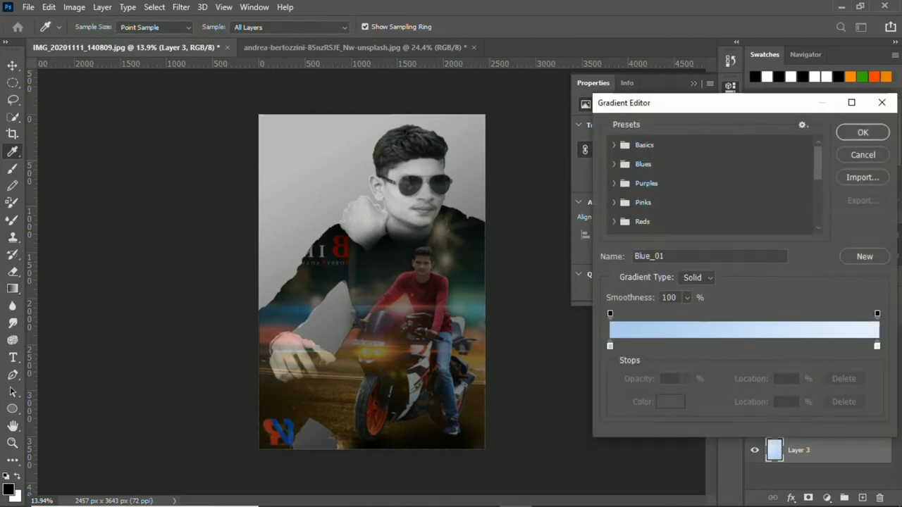
{"action": "left_click", "coordinate": [614, 144]}
{"action": "left_click", "coordinate": [614, 185]}
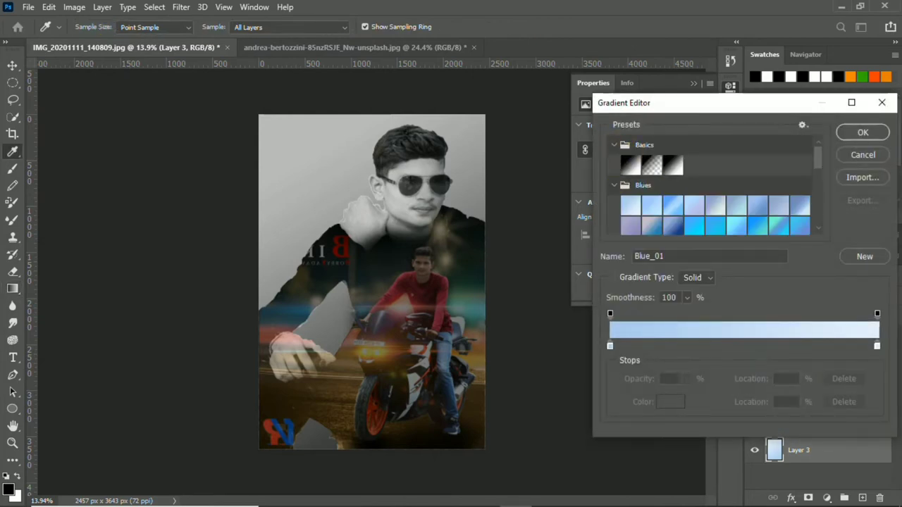
{"action": "scroll", "coordinate": [712, 197], "scroll_direction": "down", "scroll_amount": 1}
{"action": "left_click", "coordinate": [799, 184]}
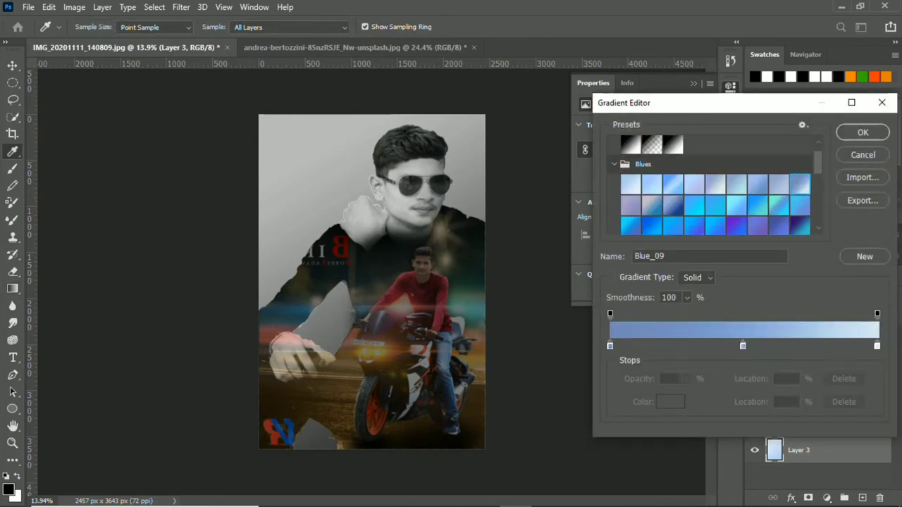
{"action": "scroll", "coordinate": [711, 186], "scroll_direction": "down", "scroll_amount": 1}
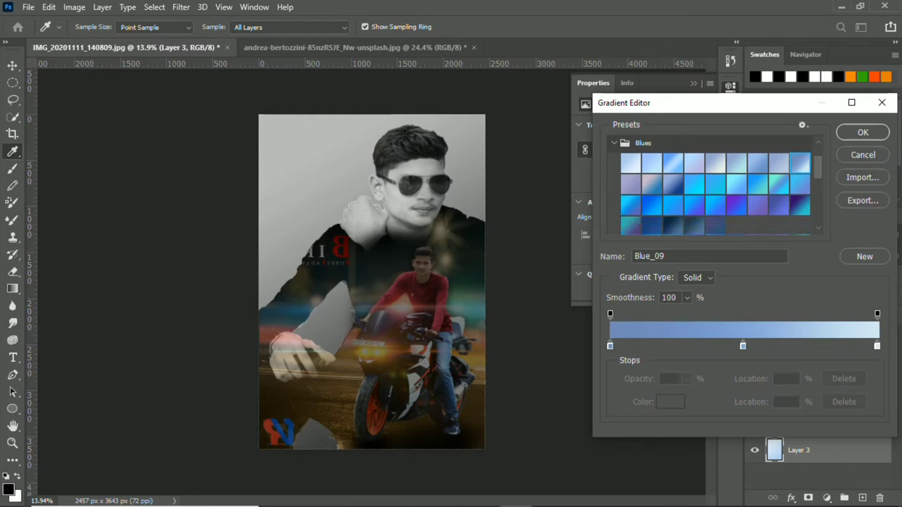
{"action": "double_click", "coordinate": [757, 163]}
{"action": "left_click", "coordinate": [582, 157]}
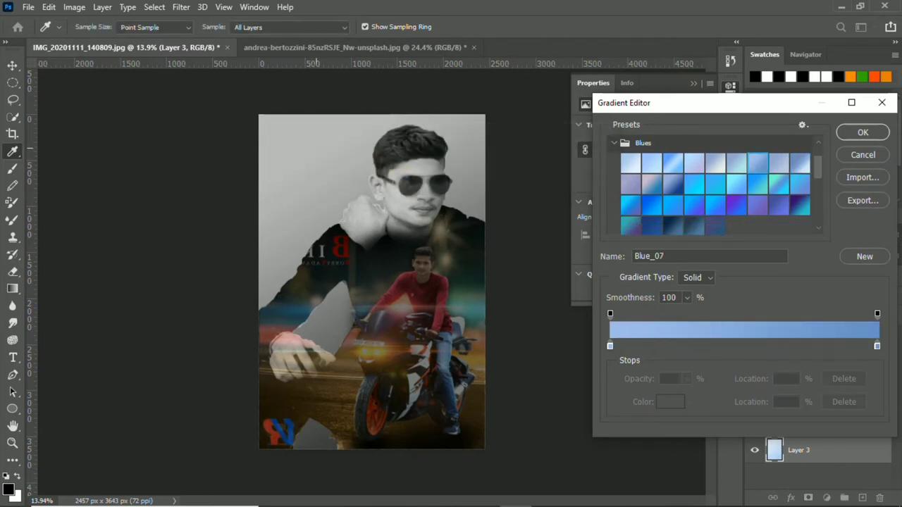
{"action": "left_click", "coordinate": [862, 132]}
- Redraw the blue gradient across the background, lightening the upper-left area
{"action": "left_click_drag", "start_coordinate": [282, 122], "coordinate": [430, 320]}
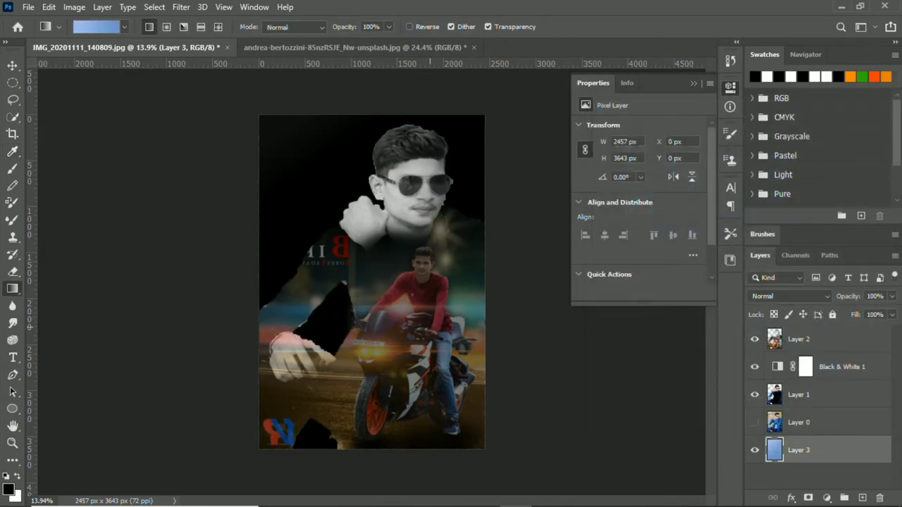
{"action": "left_click_drag", "start_coordinate": [477, 446], "coordinate": [352, 374]}
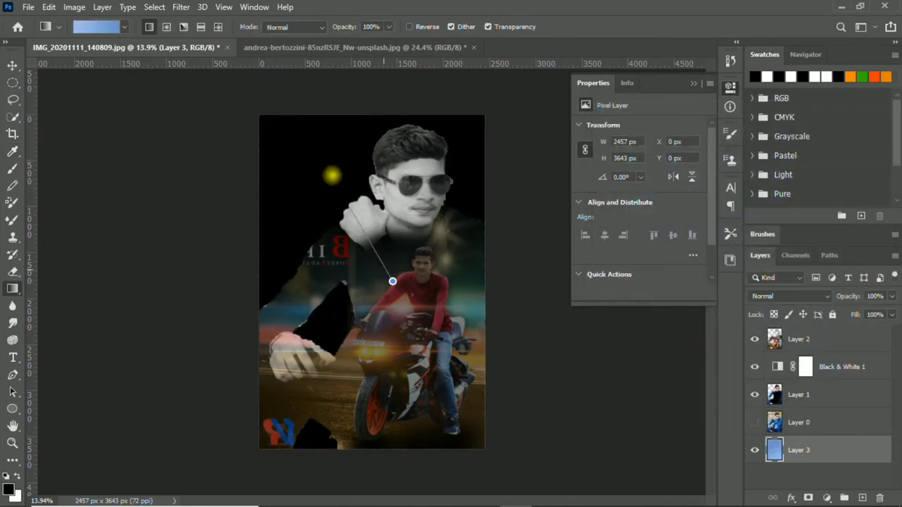
{"action": "left_click_drag", "start_coordinate": [328, 171], "coordinate": [392, 282]}
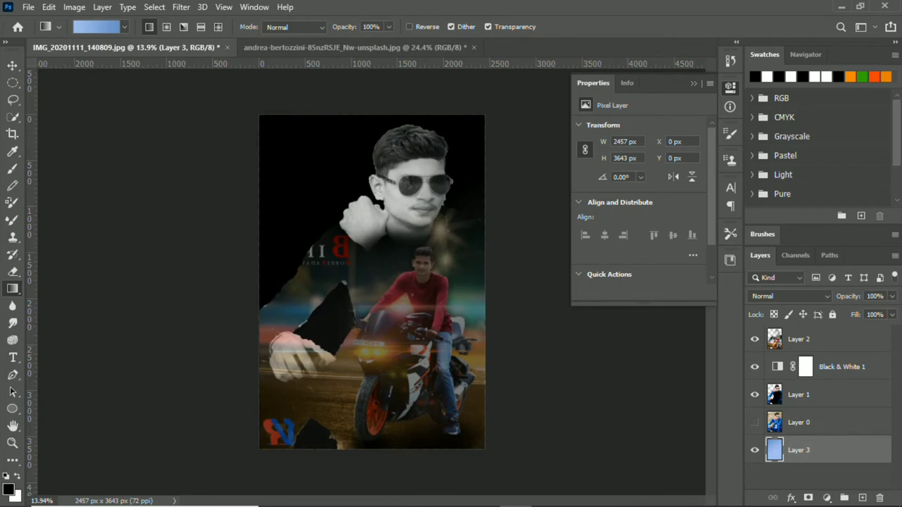
{"action": "left_click_drag", "start_coordinate": [306, 126], "coordinate": [393, 280]}
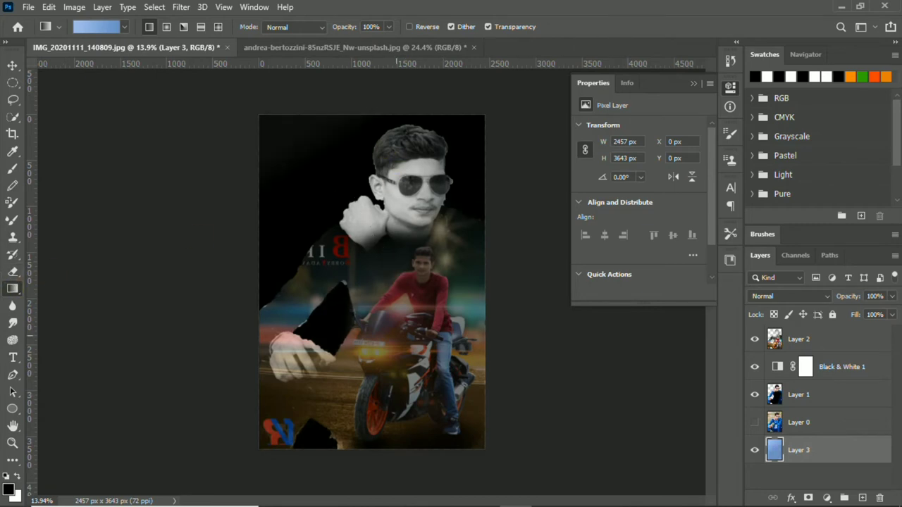
{"action": "key", "text": "z"}
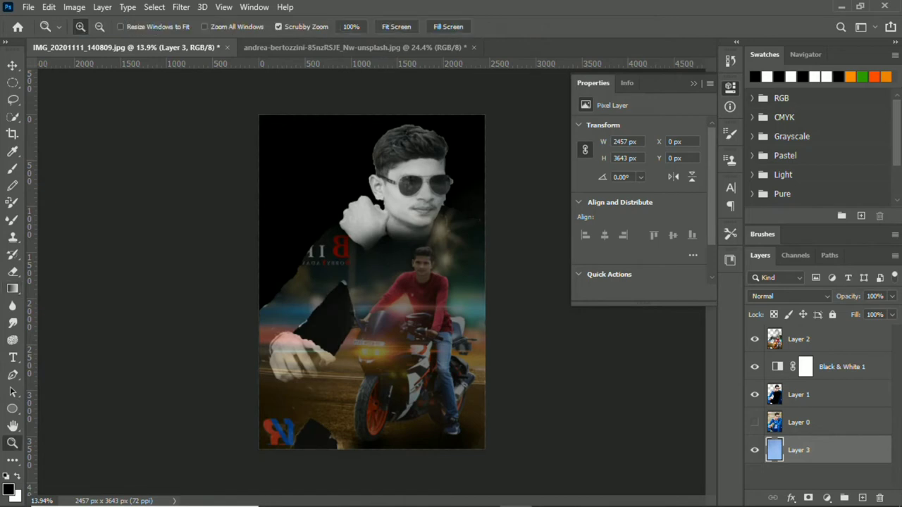
- Fill Layer 3 with white, then with a light pink #ffcaca background colour
{"action": "key", "text": "ctrl+BackSpace"}
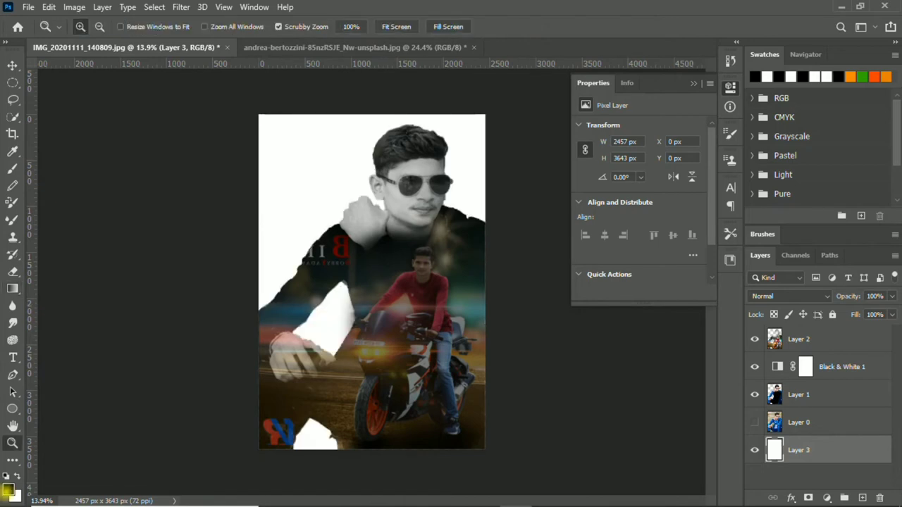
{"action": "left_click", "coordinate": [8, 487]}
{"action": "left_click", "coordinate": [609, 177]}
{"action": "left_click", "coordinate": [13, 491]}
{"action": "left_click", "coordinate": [347, 160]}
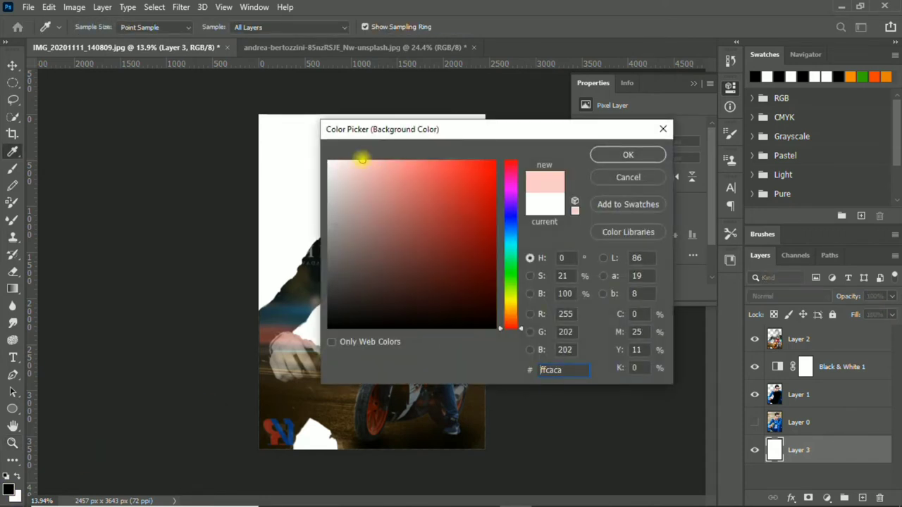
{"action": "left_click", "coordinate": [627, 155]}
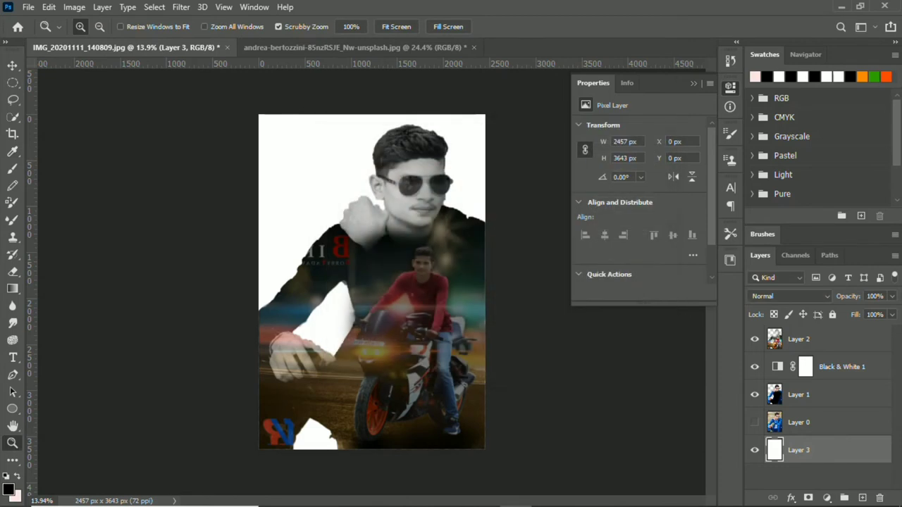
{"action": "key", "text": "ctrl+BackSpace"}
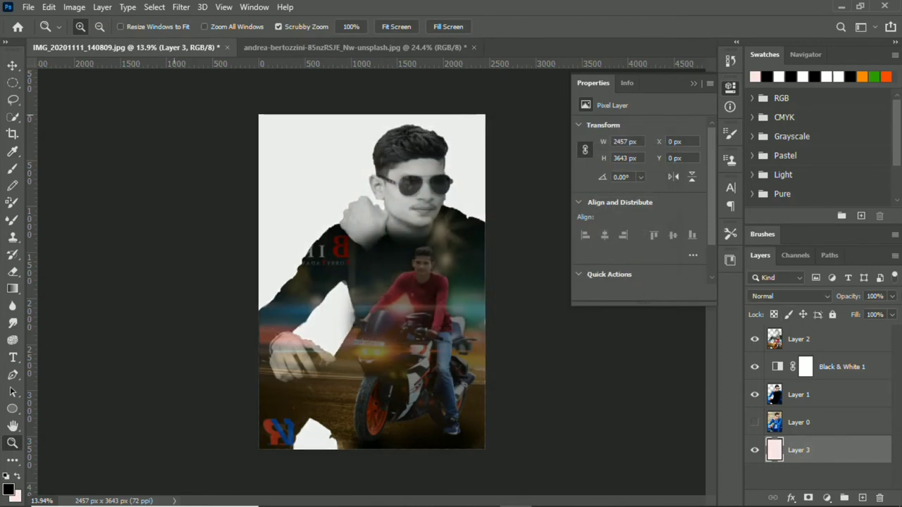
{"action": "key", "text": "v"}
{"action": "key", "text": "ctrl+plus"}
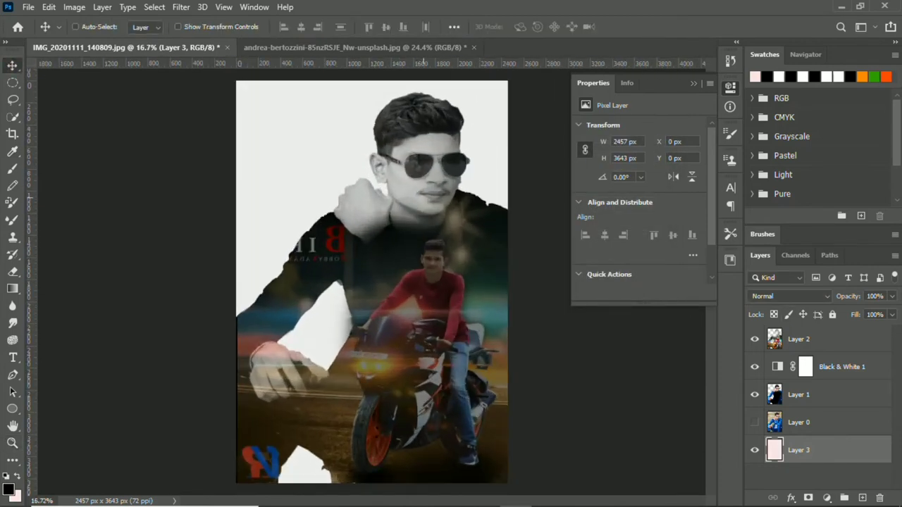
{"action": "scroll", "coordinate": [421, 200], "scroll_direction": "down", "scroll_amount": 1}
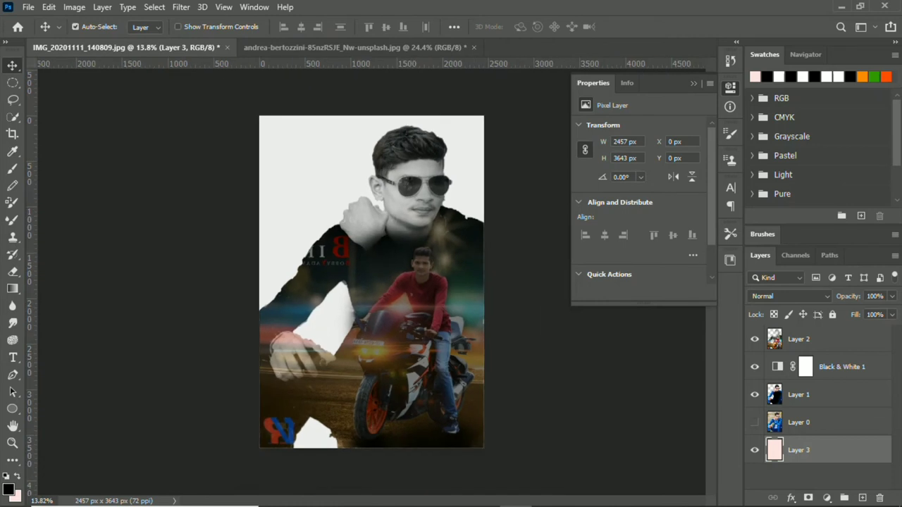
- Select Layer 2 through Layer 0 and scale them together to about 100.6%
{"action": "left_click", "coordinate": [827, 422]}
{"action": "left_click", "coordinate": [817, 338], "text": "shift"}
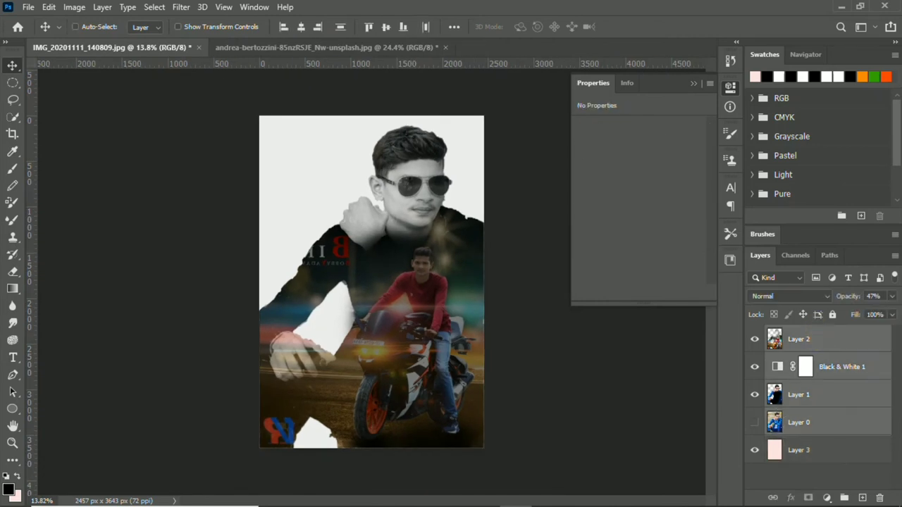
{"action": "key", "text": "ctrl+t"}
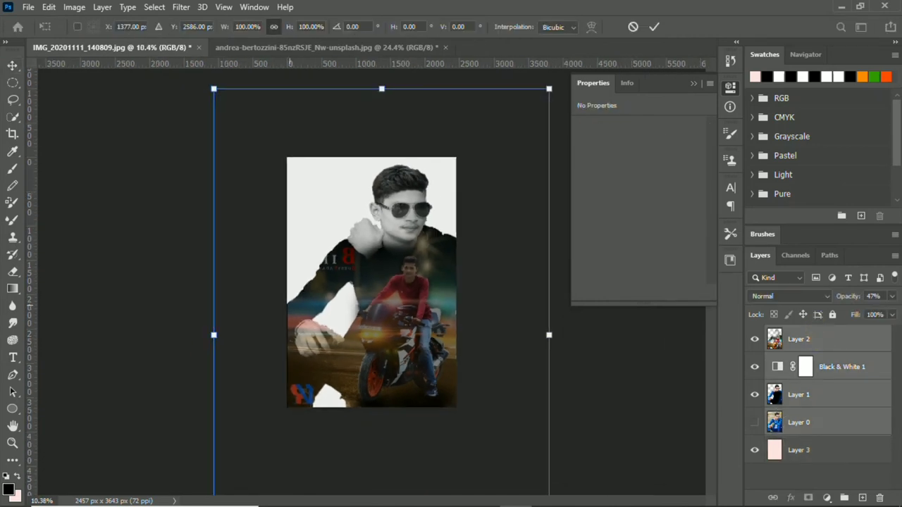
{"action": "left_click_drag", "start_coordinate": [162, 351], "coordinate": [160, 351]}
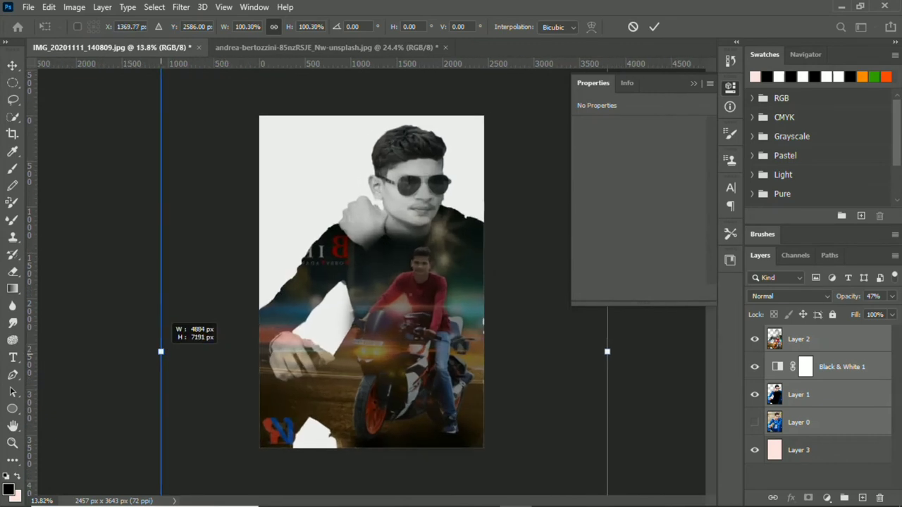
{"action": "key", "text": "ctrl+minus"}
{"action": "type", "text": "136"}
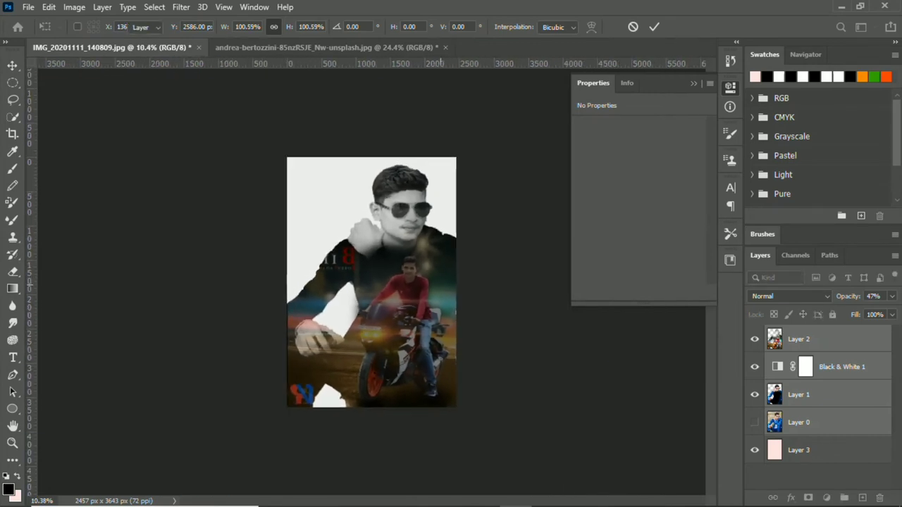
{"action": "key", "text": "Return"}
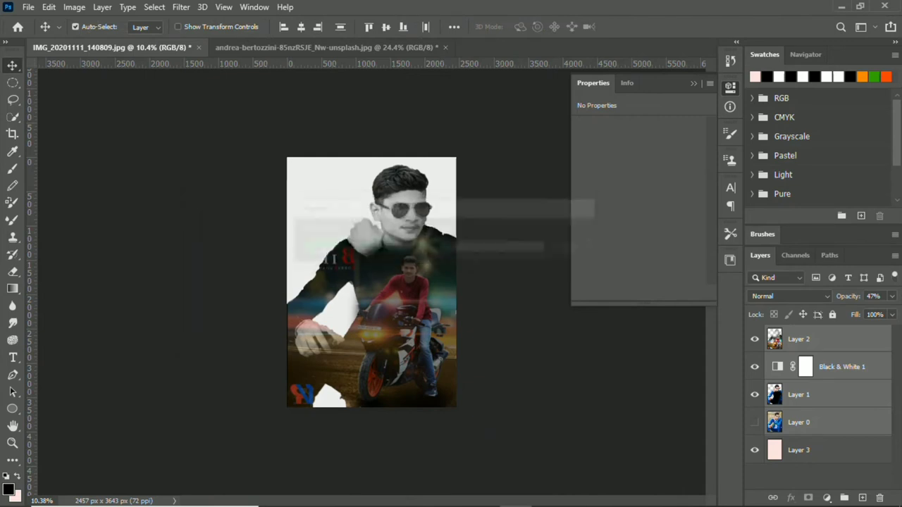
{"action": "scroll", "coordinate": [371, 282], "scroll_direction": "up", "scroll_amount": 2}
{"action": "scroll", "coordinate": [371, 281], "scroll_direction": "up", "scroll_amount": 1}
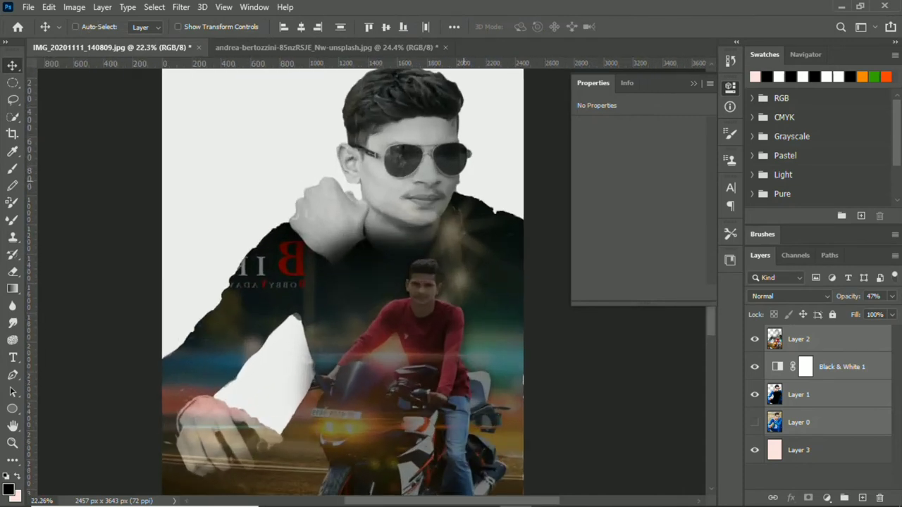
{"action": "scroll", "coordinate": [371, 282], "scroll_direction": "down", "scroll_amount": 1}
{"action": "scroll", "coordinate": [372, 282], "scroll_direction": "down", "scroll_amount": 2}
- Start a horizontal text box near the image's upper left and clear the placeholder text
{"action": "key", "text": "e"}
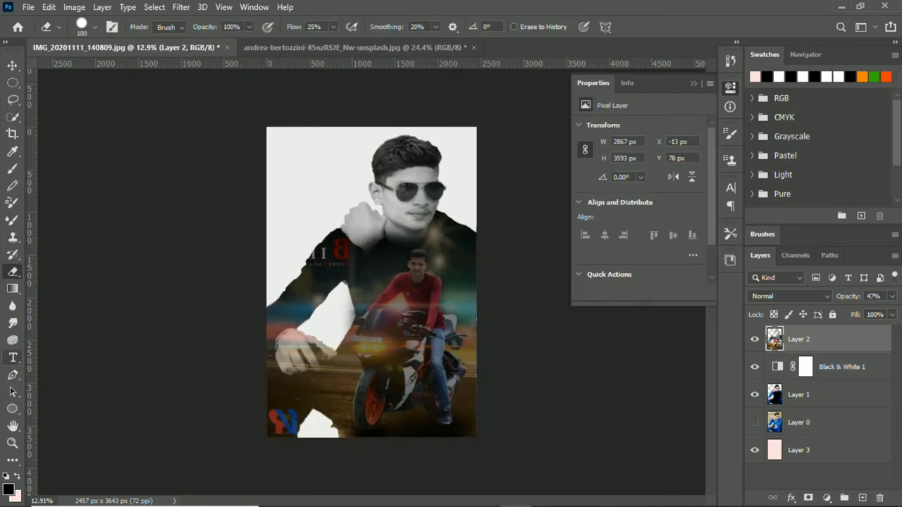
{"action": "left_click", "coordinate": [13, 357]}
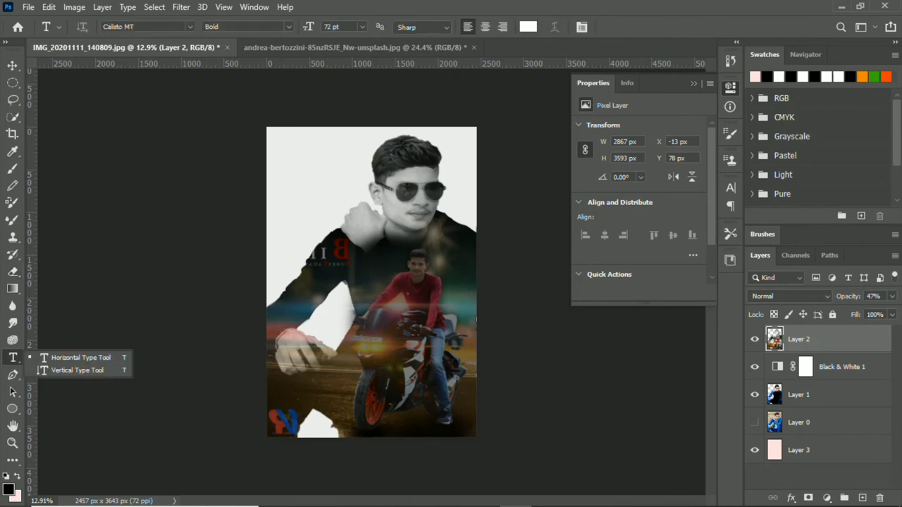
{"action": "left_click", "coordinate": [80, 357]}
{"action": "left_click", "coordinate": [282, 178]}
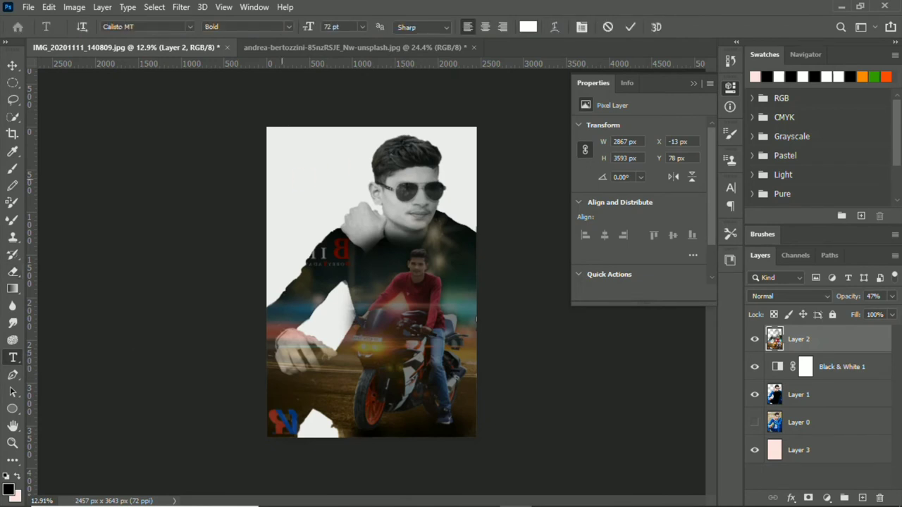
{"action": "key", "text": "BackSpace"}
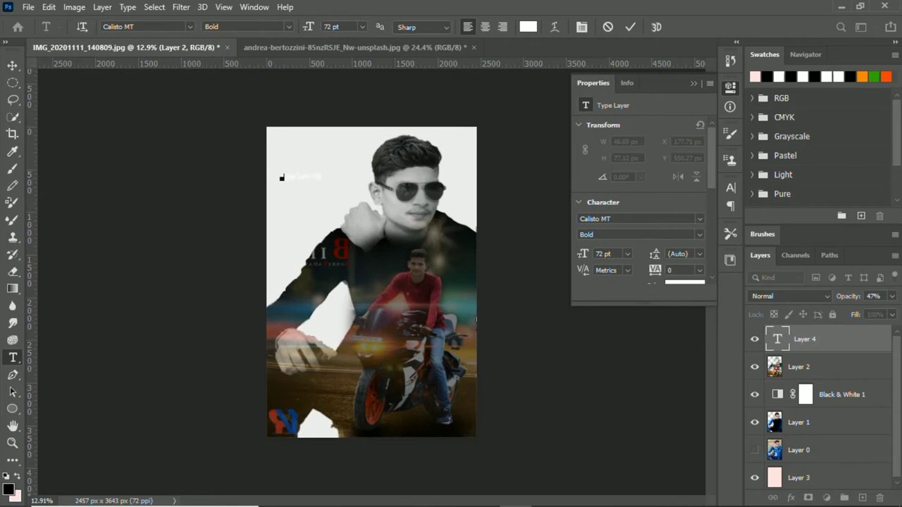
{"action": "scroll", "coordinate": [281, 178], "scroll_direction": "up", "scroll_amount": 4}
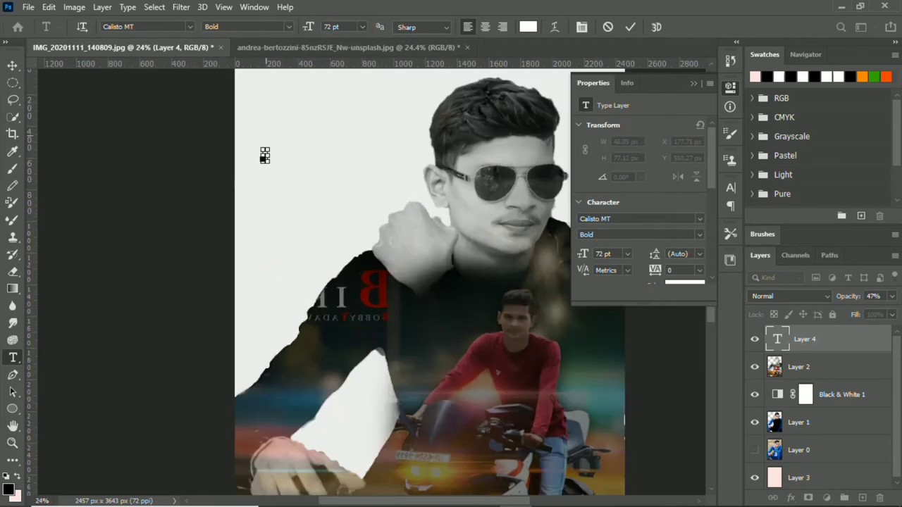
{"action": "scroll", "coordinate": [264, 169], "scroll_direction": "up", "scroll_amount": 2}
- Type the caption 'I am in love with my Bike' in black and select all of it
{"action": "left_click", "coordinate": [527, 26]}
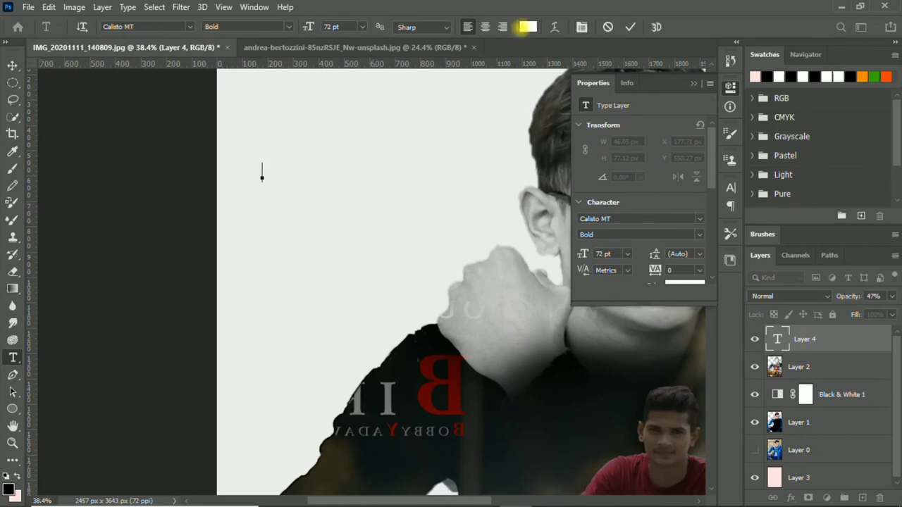
{"action": "left_click", "coordinate": [629, 153]}
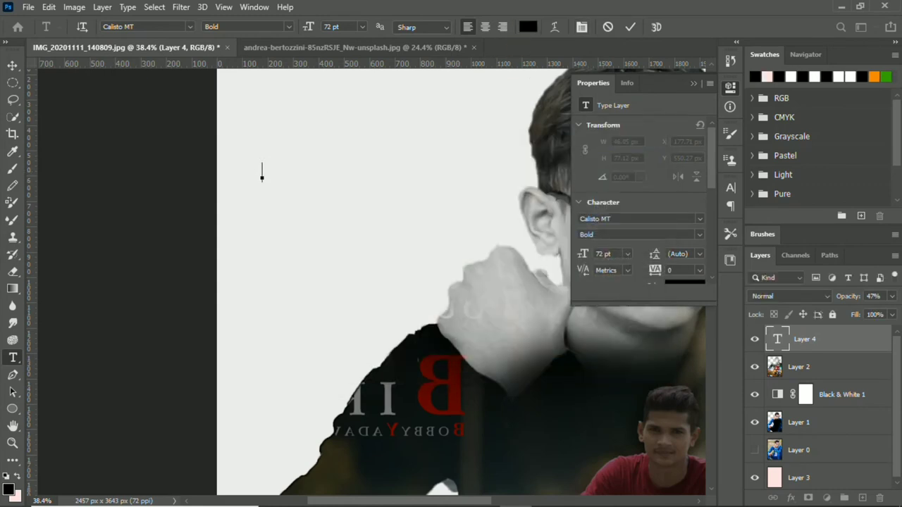
{"action": "type", "text": "i"}
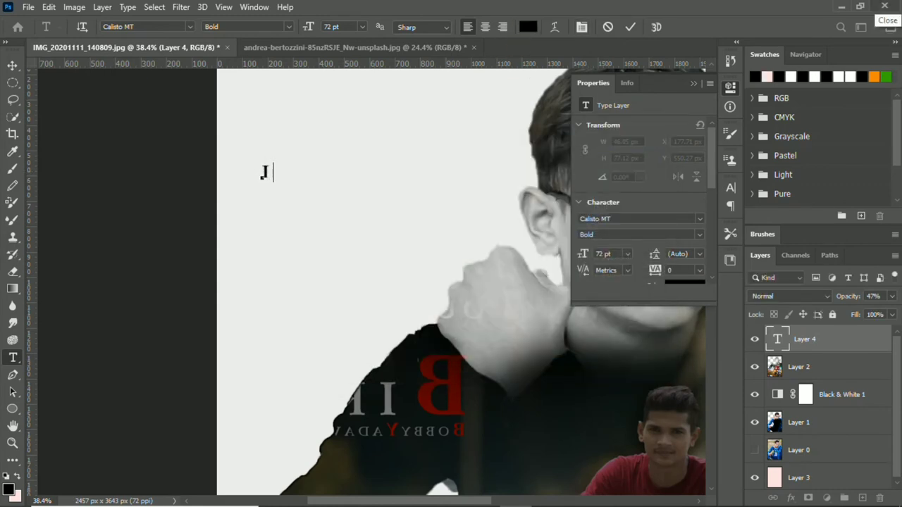
{"action": "type", "text": " am "}
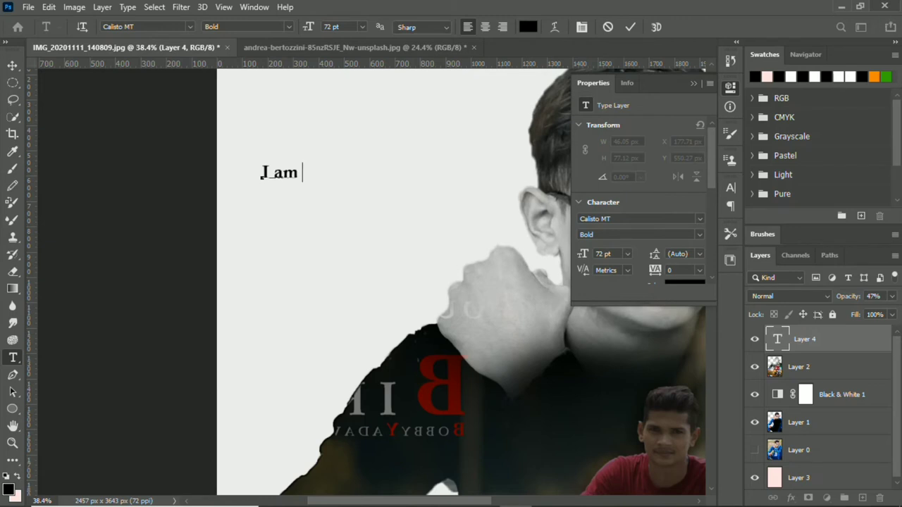
{"action": "type", "text": "in lo"}
{"action": "type", "text": "ve with "}
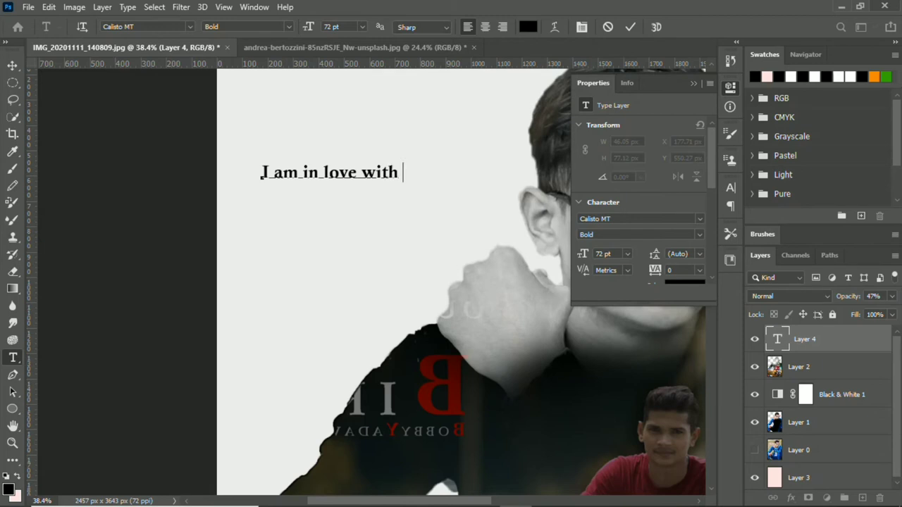
{"action": "type", "text": "my Bi"}
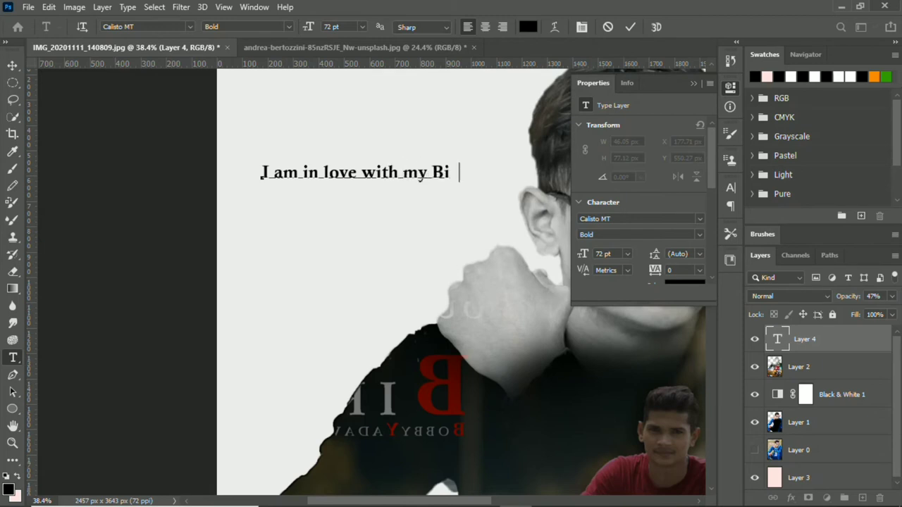
{"action": "type", "text": "ke"}
{"action": "key", "text": "ctrl+a"}
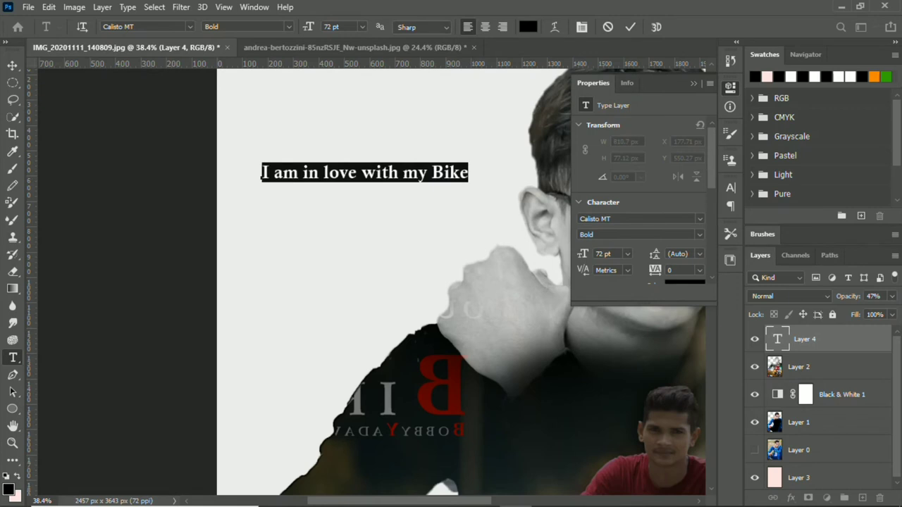
{"action": "left_click", "coordinate": [254, 7]}
{"action": "left_click", "coordinate": [324, 163]}
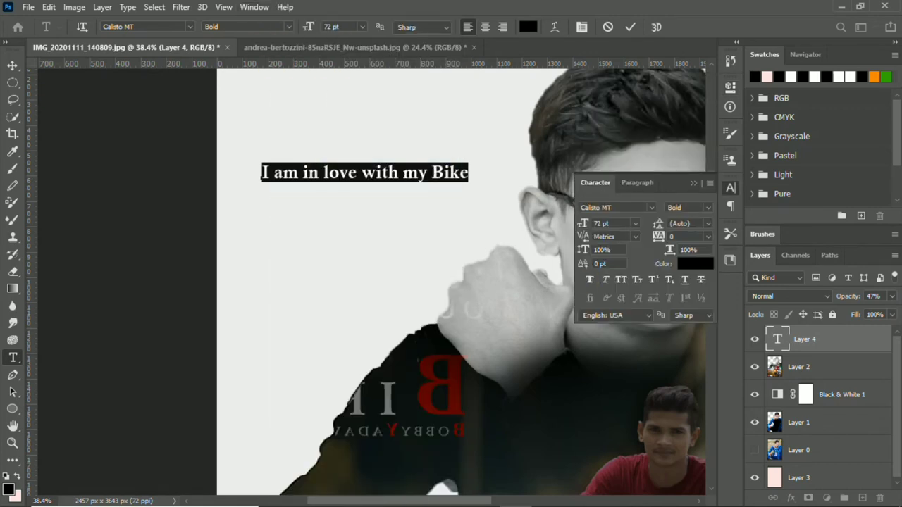
- Make the caption faux bold and all capitals, and move it to the top-left
{"action": "left_click", "coordinate": [589, 279]}
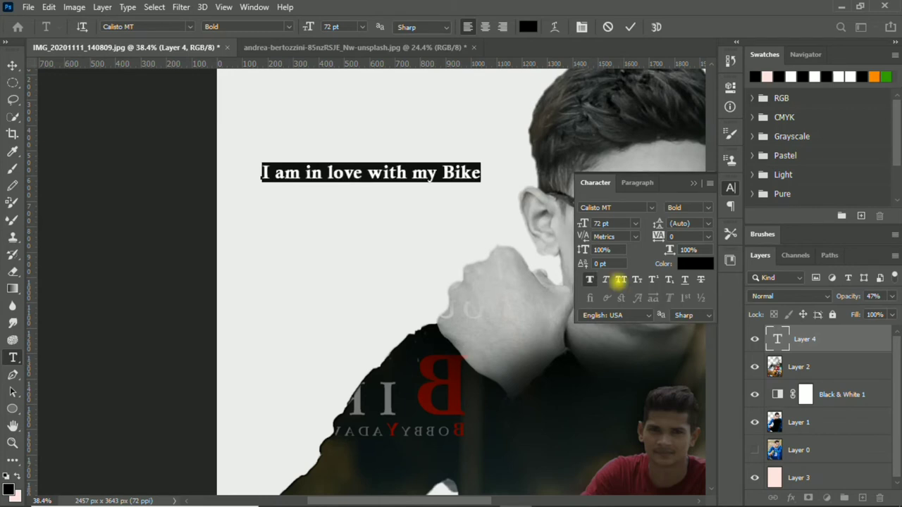
{"action": "left_click", "coordinate": [620, 279]}
{"action": "scroll", "coordinate": [447, 317], "scroll_direction": "up", "scroll_amount": 3}
{"action": "scroll", "coordinate": [351, 243], "scroll_direction": "down", "scroll_amount": 1}
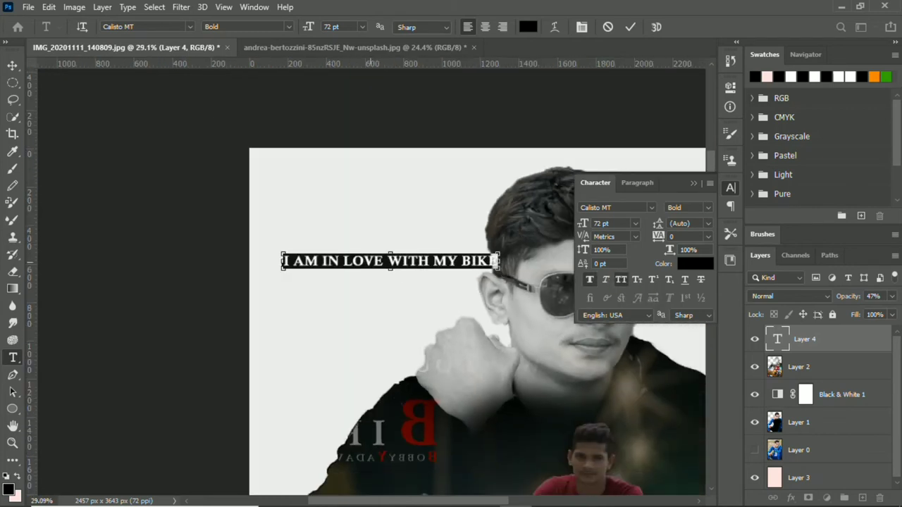
{"action": "left_click_drag", "start_coordinate": [352, 260], "coordinate": [337, 187]}
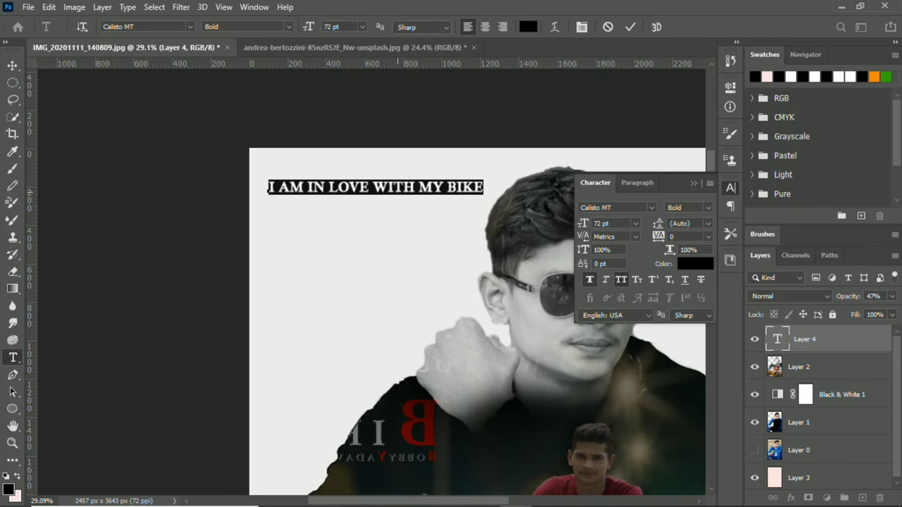
- Break the caption into four lines: I AM / IN LOVE / WITH MY / BIKE
{"action": "left_click", "coordinate": [304, 187]}
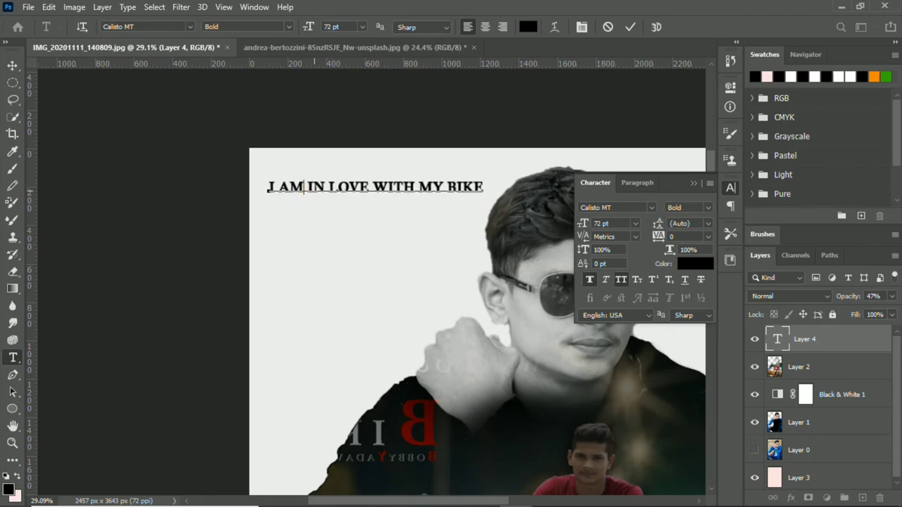
{"action": "key", "text": "Return"}
{"action": "left_click", "coordinate": [334, 203]}
{"action": "key", "text": "Return"}
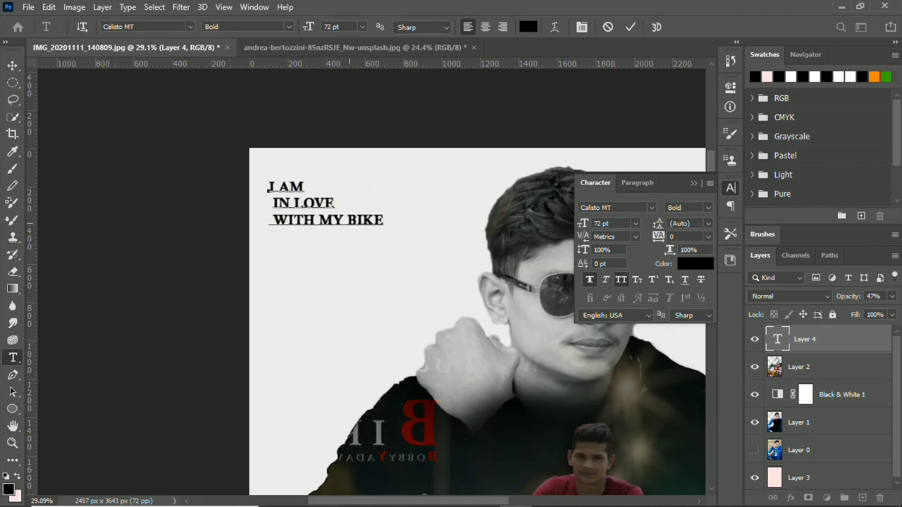
{"action": "left_click", "coordinate": [343, 220]}
{"action": "key", "text": "Return"}
{"action": "key", "text": "ctrl+Return"}
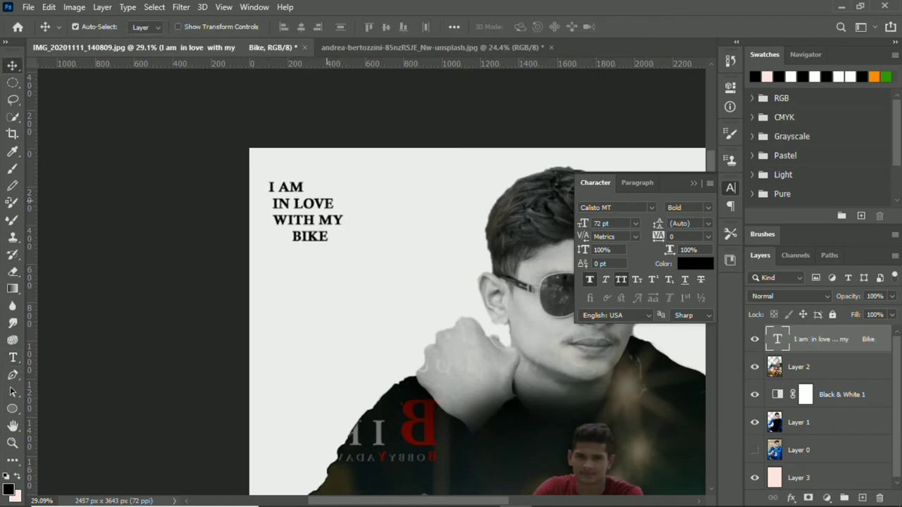
- Enlarge the caption to about 250 percent
{"action": "key", "text": "v"}
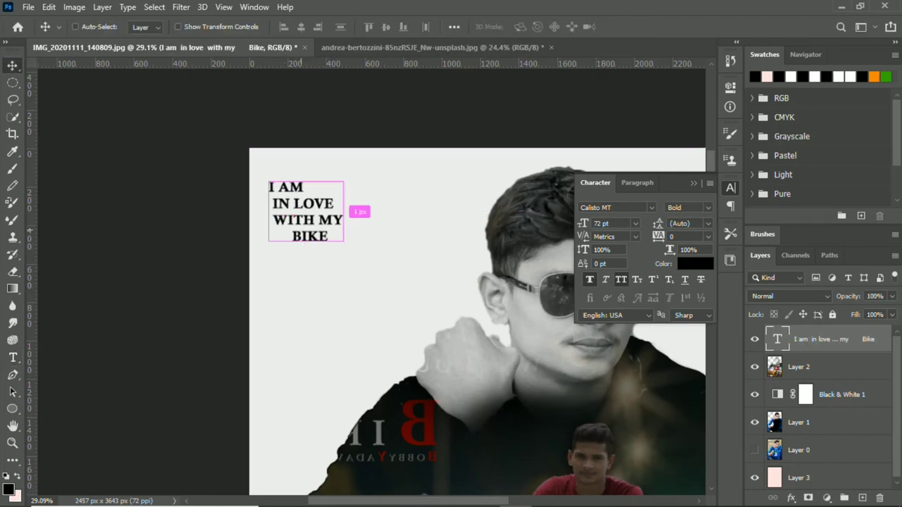
{"action": "key", "text": "ctrl+t"}
{"action": "mouse_move", "coordinate": [344, 244]}
{"action": "left_mouse_down"}
{"action": "mouse_move", "coordinate": [367, 244]}
{"action": "mouse_move", "coordinate": [457, 322]}
{"action": "left_mouse_up"}
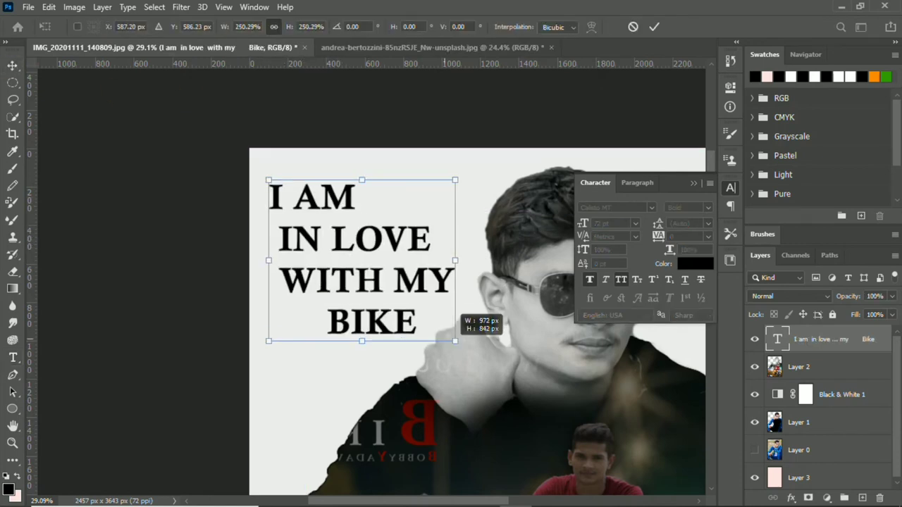
{"action": "key", "text": "Return"}
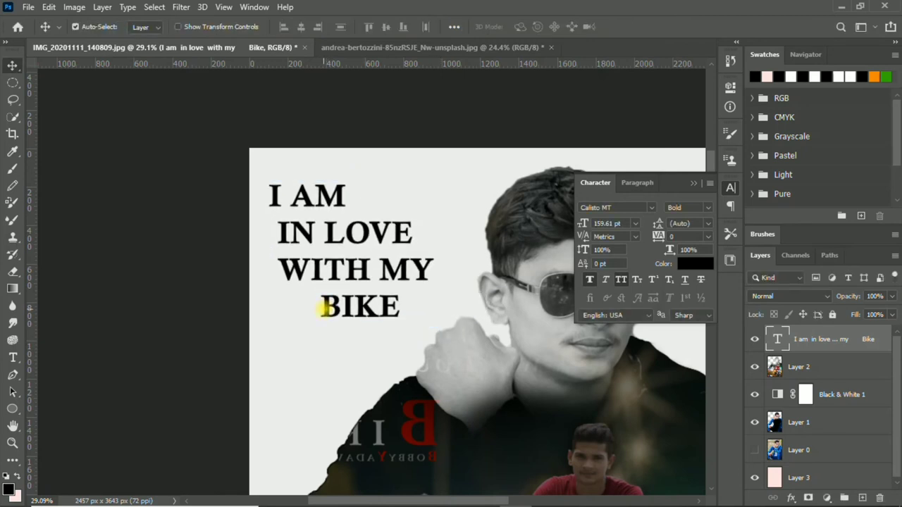
- Stagger the lines by indenting IN LOVE and WITH MY, and shrink the caption slightly
{"action": "double_click", "coordinate": [319, 308]}
{"action": "left_click", "coordinate": [355, 307]}
{"action": "left_click", "coordinate": [278, 268]}
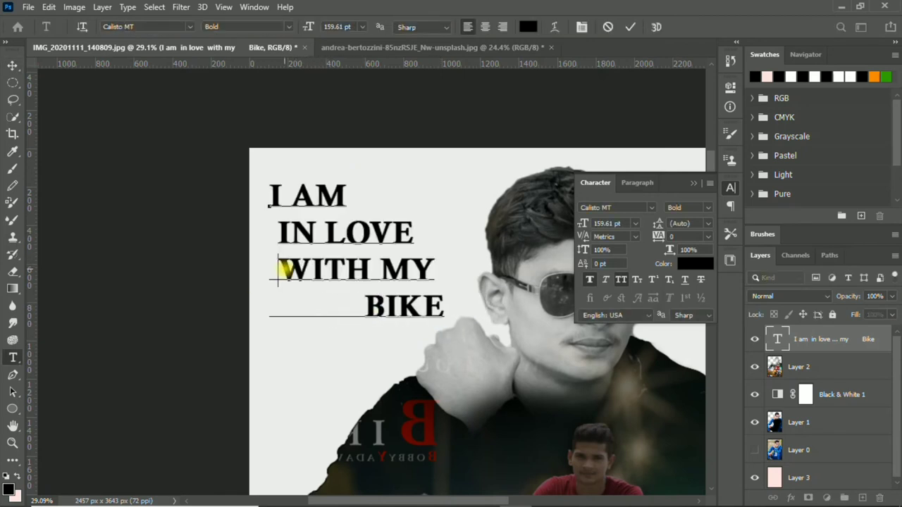
{"action": "left_click", "coordinate": [279, 233]}
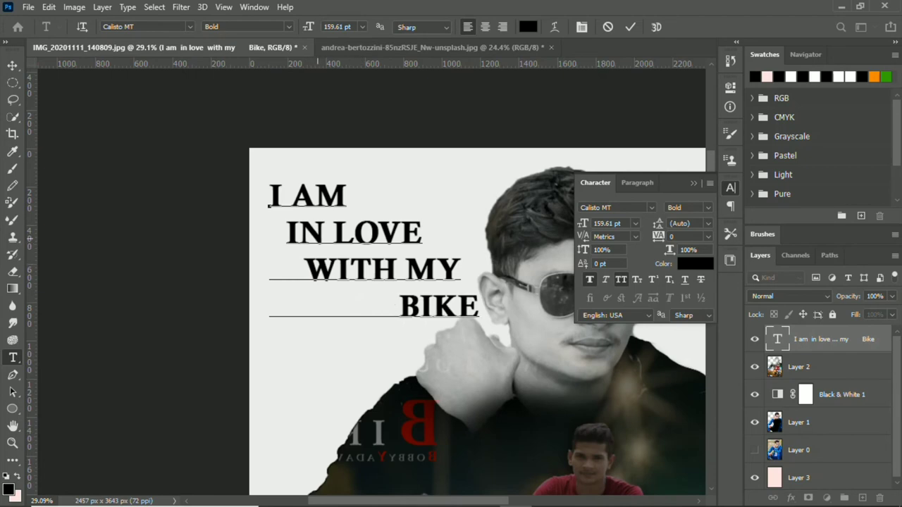
{"action": "scroll", "coordinate": [322, 265], "scroll_direction": "down", "scroll_amount": 1}
{"action": "left_click_drag", "start_coordinate": [456, 315], "coordinate": [440, 301]}
{"action": "scroll", "coordinate": [394, 268], "scroll_direction": "up", "scroll_amount": 2}
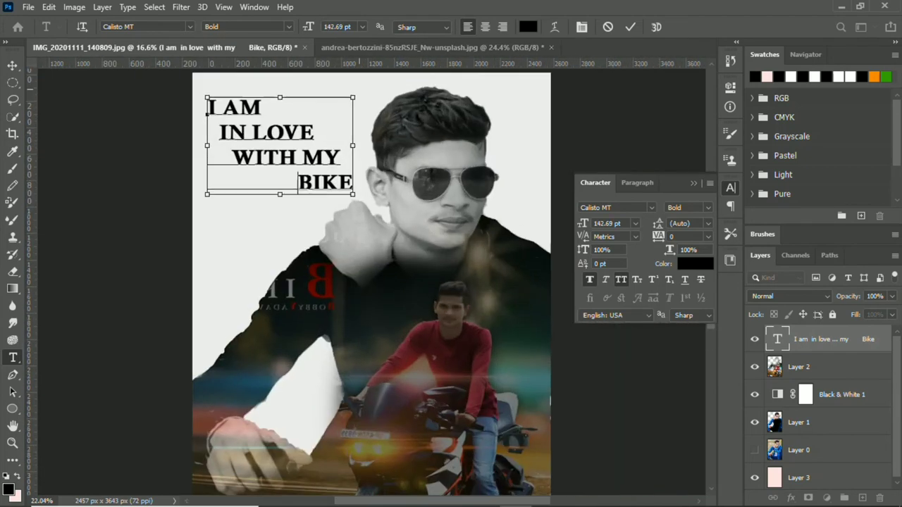
{"action": "left_click_drag", "start_coordinate": [295, 212], "coordinate": [368, 211]}
{"action": "left_click", "coordinate": [528, 27]}
- Colour the word BIKE blue and the word AM red
{"action": "left_click", "coordinate": [497, 149]}
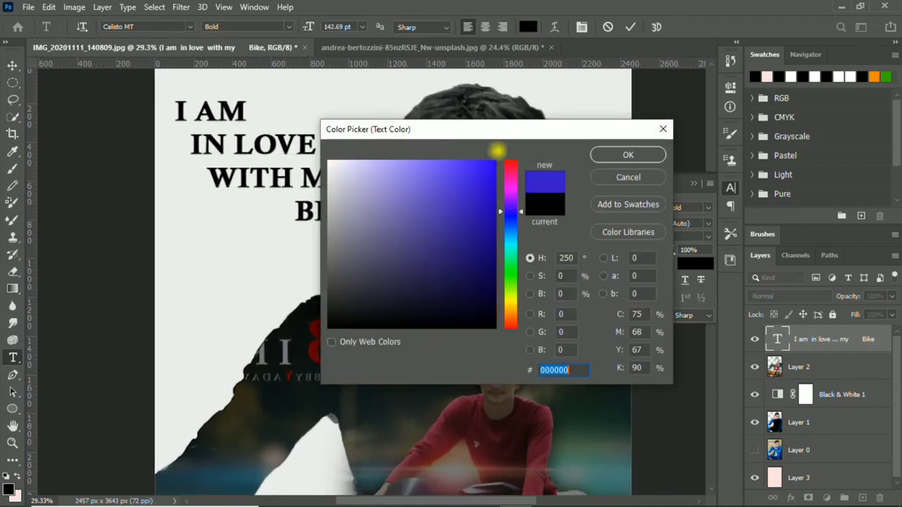
{"action": "left_click", "coordinate": [639, 153]}
{"action": "left_click_drag", "start_coordinate": [193, 111], "coordinate": [247, 111]}
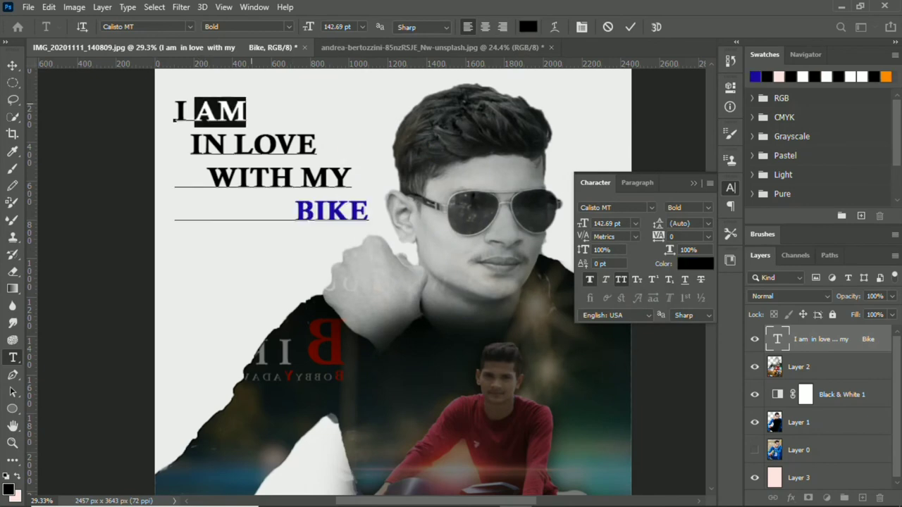
{"action": "left_click", "coordinate": [528, 27]}
{"action": "left_click", "coordinate": [628, 154]}
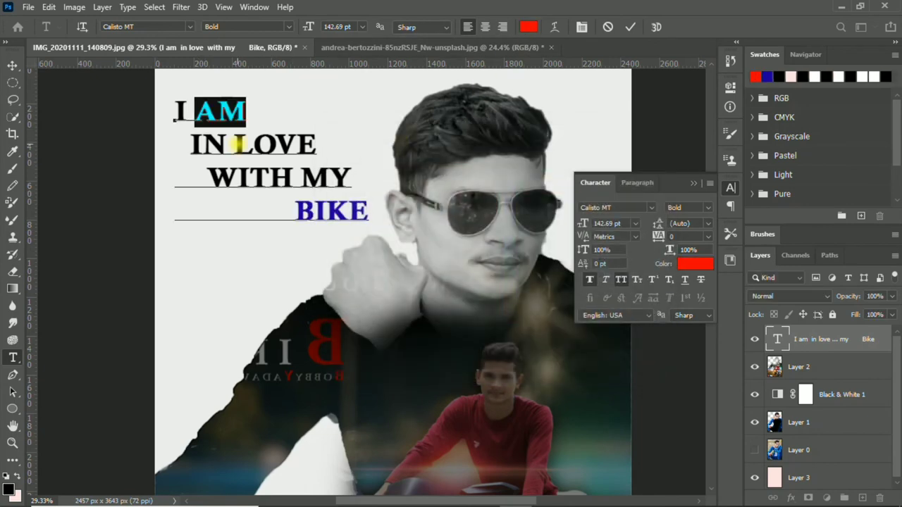
- Colour the word LOVE bright pink
{"action": "left_click_drag", "start_coordinate": [232, 145], "coordinate": [315, 145]}
{"action": "left_click", "coordinate": [528, 27]}
{"action": "left_click_drag", "start_coordinate": [510, 325], "coordinate": [510, 184]}
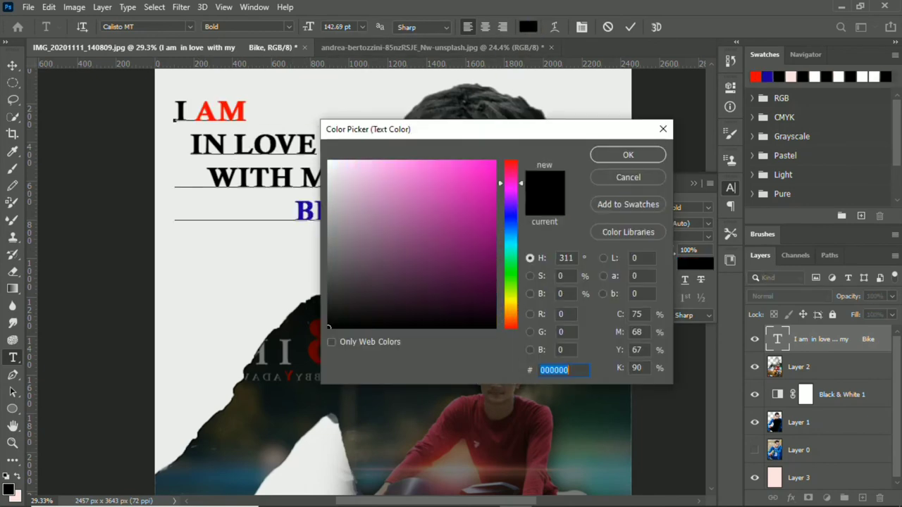
{"action": "left_click", "coordinate": [494, 162]}
{"action": "left_click", "coordinate": [627, 154]}
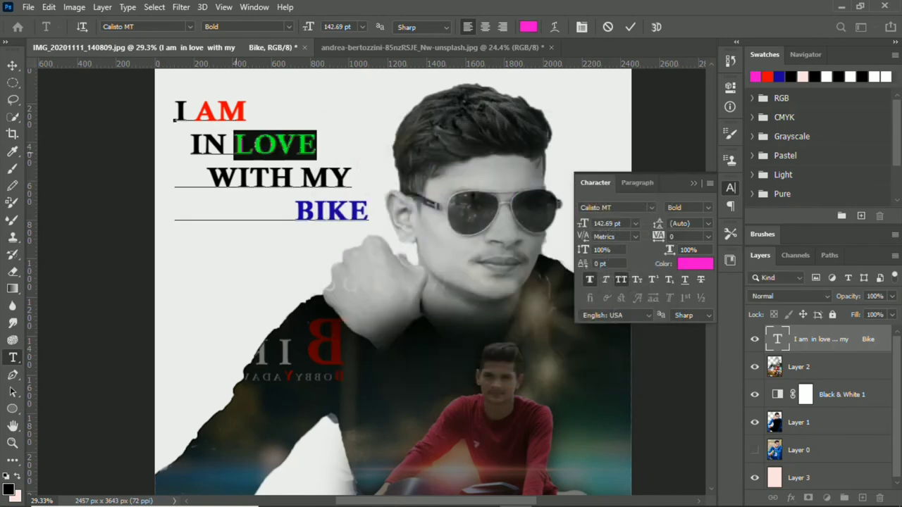
- Colour the word WITH cyan and shrink the caption slightly to 120.61 pt
{"action": "left_click_drag", "start_coordinate": [208, 177], "coordinate": [293, 177]}
{"action": "left_click", "coordinate": [528, 27]}
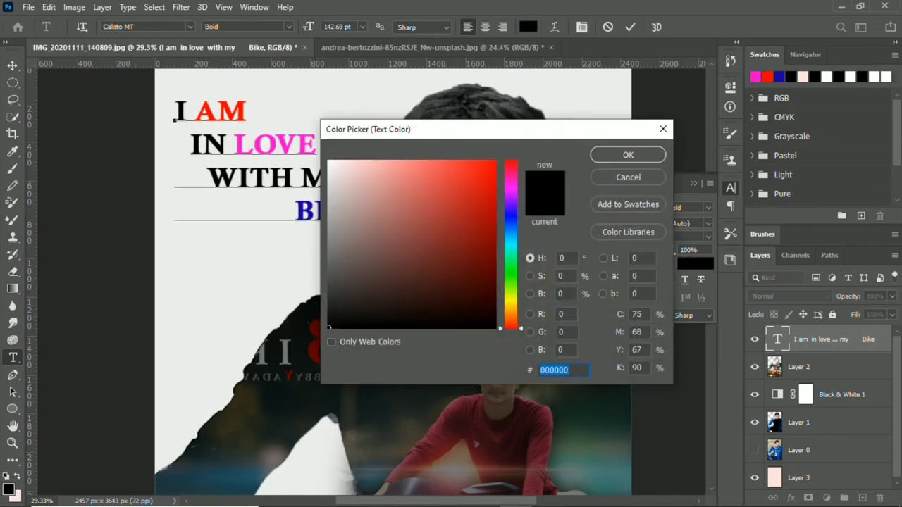
{"action": "left_click_drag", "start_coordinate": [510, 328], "coordinate": [510, 241]}
{"action": "left_click", "coordinate": [494, 161]}
{"action": "left_click", "coordinate": [628, 154]}
{"action": "scroll", "coordinate": [289, 171], "scroll_direction": "down", "scroll_amount": 1}
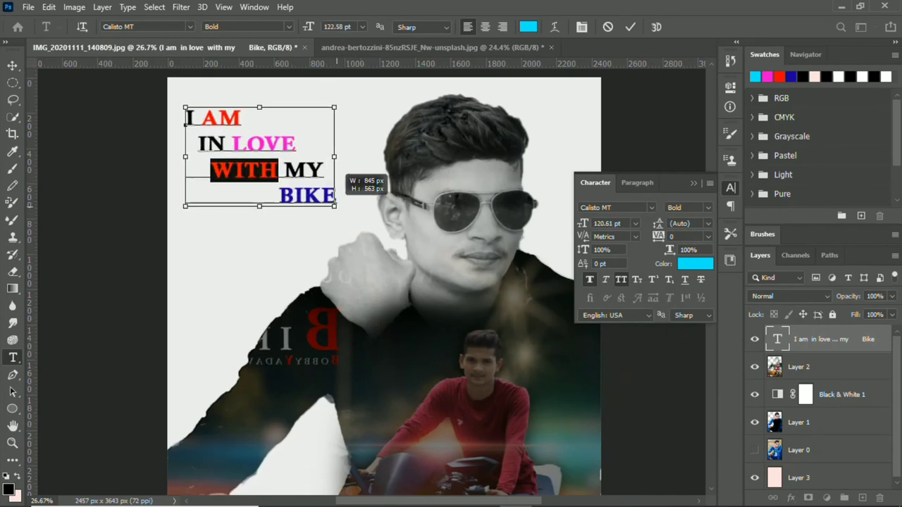
{"action": "left_click_drag", "start_coordinate": [345, 178], "coordinate": [352, 185]}
{"action": "double_click", "coordinate": [190, 118]}
- Set the letter I and BIKE to 170 pt and LOVE to 259 pt
{"action": "left_click", "coordinate": [362, 27]}
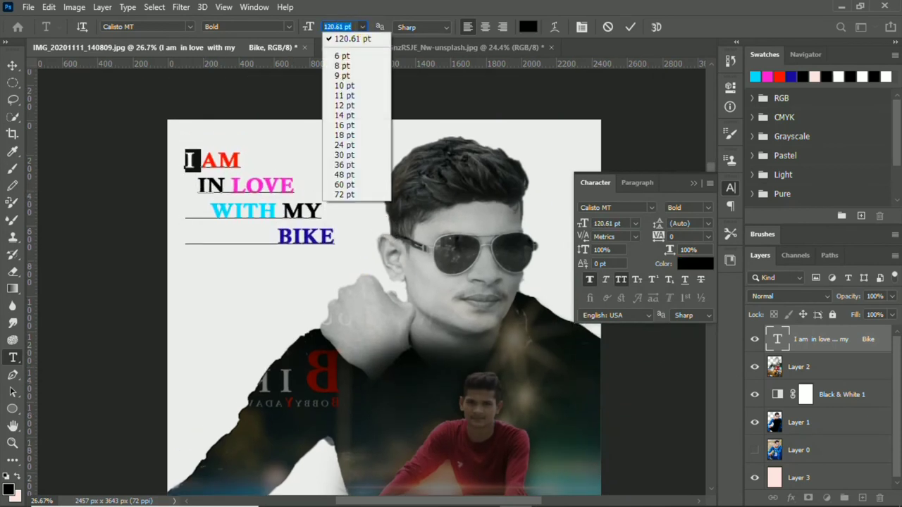
{"action": "type", "text": "170"}
{"action": "key", "text": "Return"}
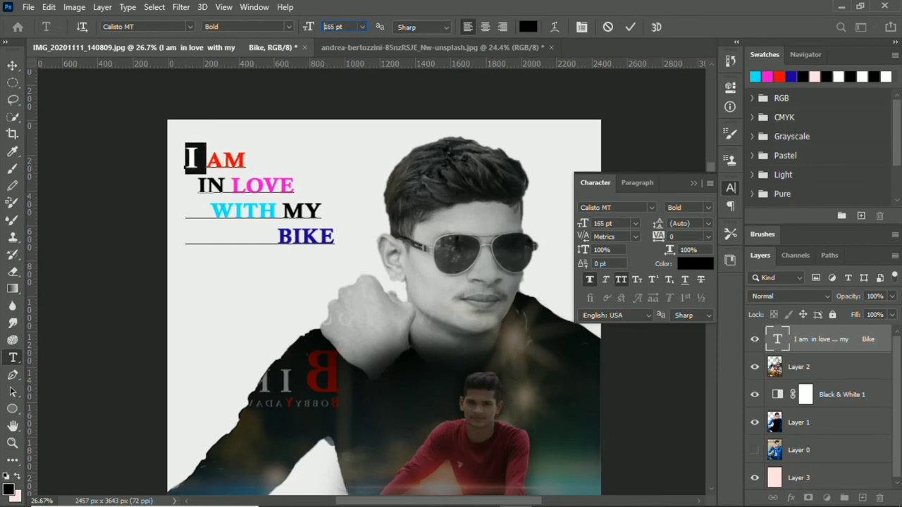
{"action": "left_click_drag", "start_coordinate": [277, 237], "coordinate": [335, 237]}
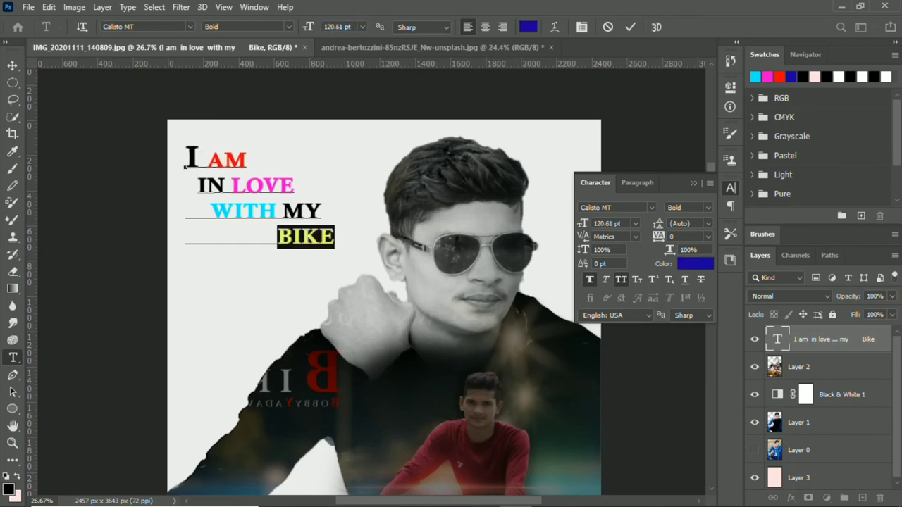
{"action": "left_click", "coordinate": [607, 224]}
{"action": "type", "text": "170"}
{"action": "key", "text": "Return"}
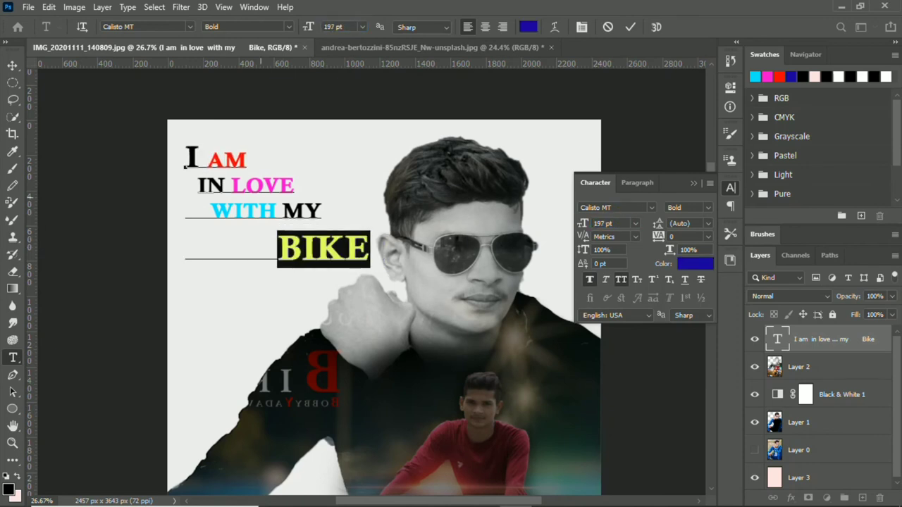
{"action": "left_click_drag", "start_coordinate": [231, 184], "coordinate": [294, 185]}
{"action": "left_click", "coordinate": [612, 223]}
{"action": "type", "text": "259"}
{"action": "key", "text": "Return"}
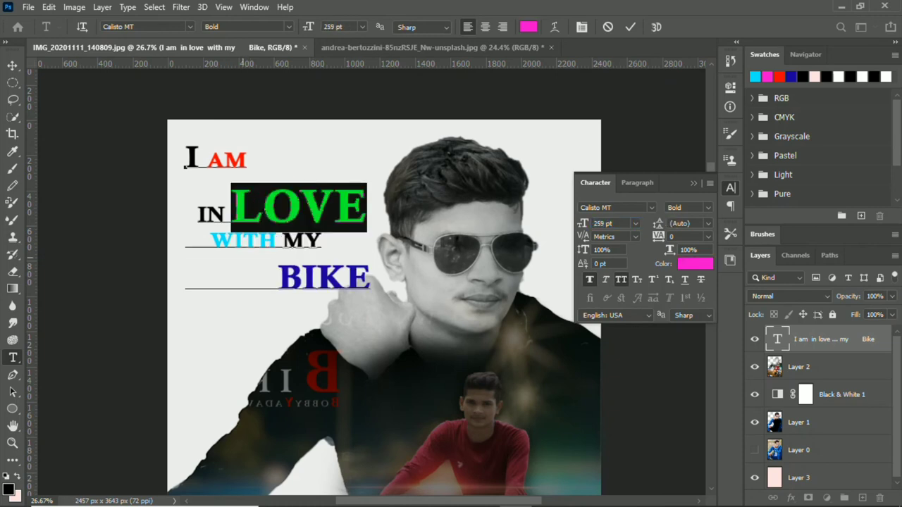
- Move the caption slightly up, shrink it a little, and enlarge MY to 160 pt
{"action": "left_click", "coordinate": [13, 65]}
{"action": "left_click_drag", "start_coordinate": [296, 252], "coordinate": [296, 236]}
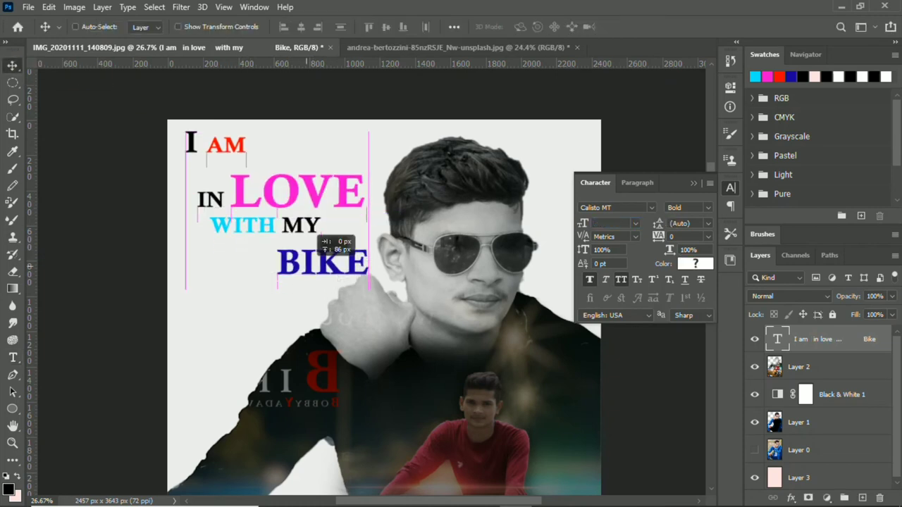
{"action": "key", "text": "ctrl+t"}
{"action": "left_click_drag", "start_coordinate": [368, 273], "coordinate": [362, 274]}
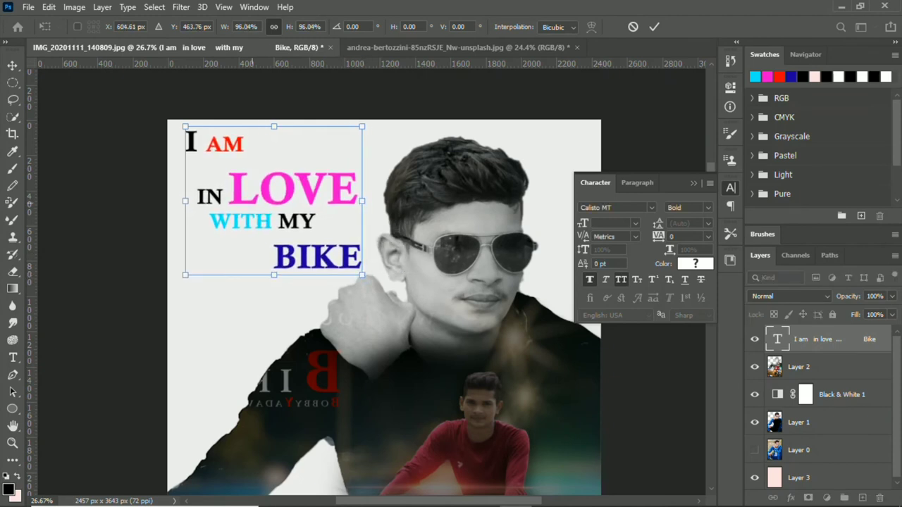
{"action": "right_click", "coordinate": [12, 358]}
{"action": "left_click", "coordinate": [49, 357]}
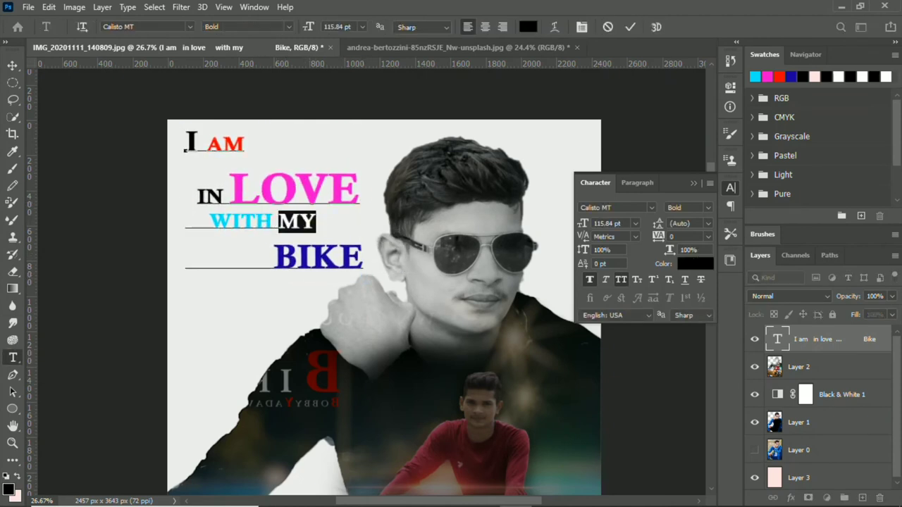
{"action": "left_click_drag", "start_coordinate": [582, 222], "coordinate": [610, 223]}
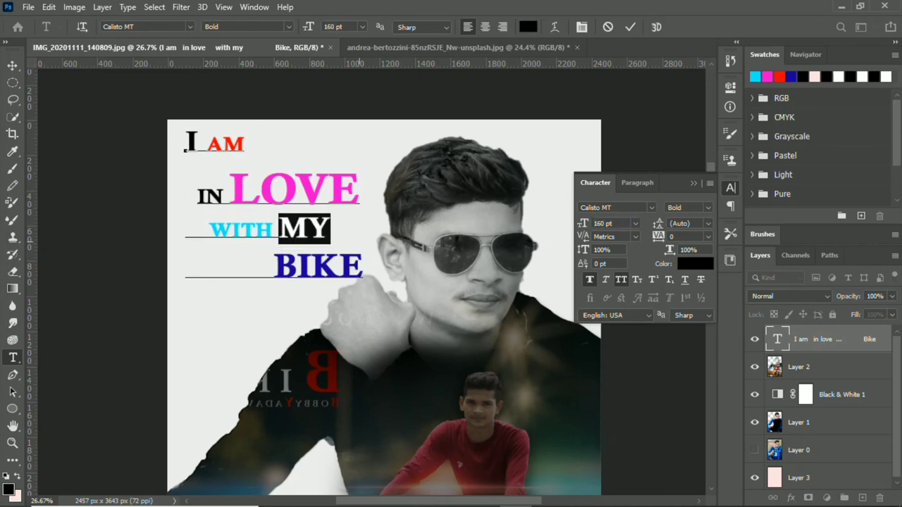
{"action": "left_click", "coordinate": [13, 65]}
- Remove the spaces before BIKE, enlarge BIKE to 229 pt, and nudge the caption into place
{"action": "left_click", "coordinate": [13, 357]}
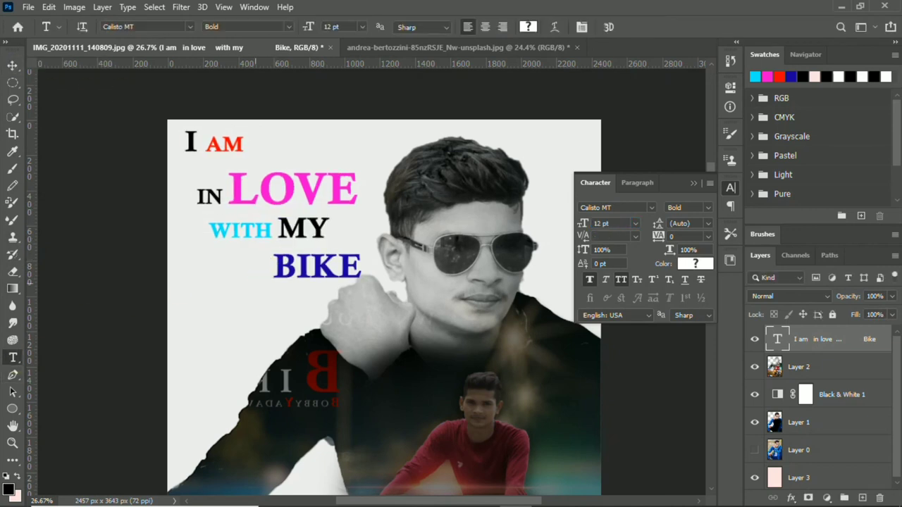
{"action": "left_click", "coordinate": [256, 280]}
{"action": "left_click", "coordinate": [269, 267]}
{"action": "key", "text": "BackSpace"}
{"action": "key", "text": "BackSpace"}
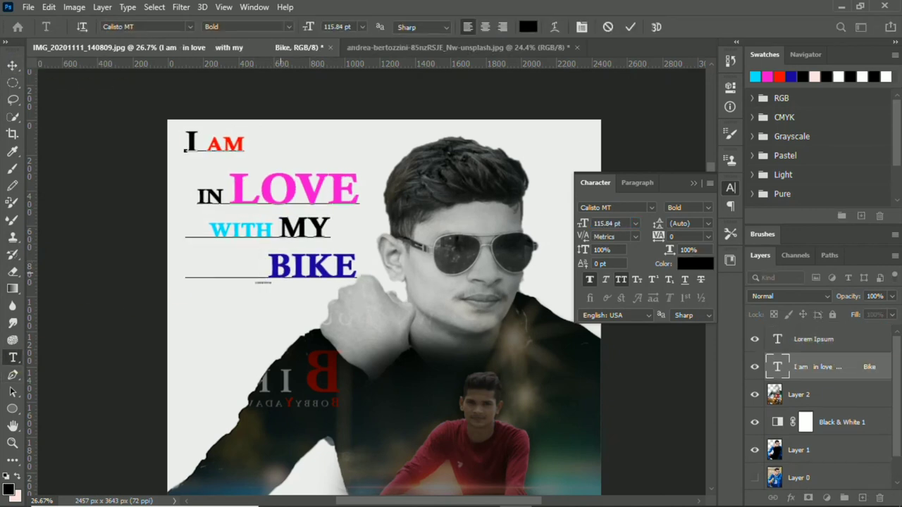
{"action": "key", "text": "BackSpace"}
{"action": "key", "text": "BackSpace"}
{"action": "key", "text": "BackSpace"}
{"action": "key", "text": "BackSpace"}
{"action": "key", "text": "ctrl+Return"}
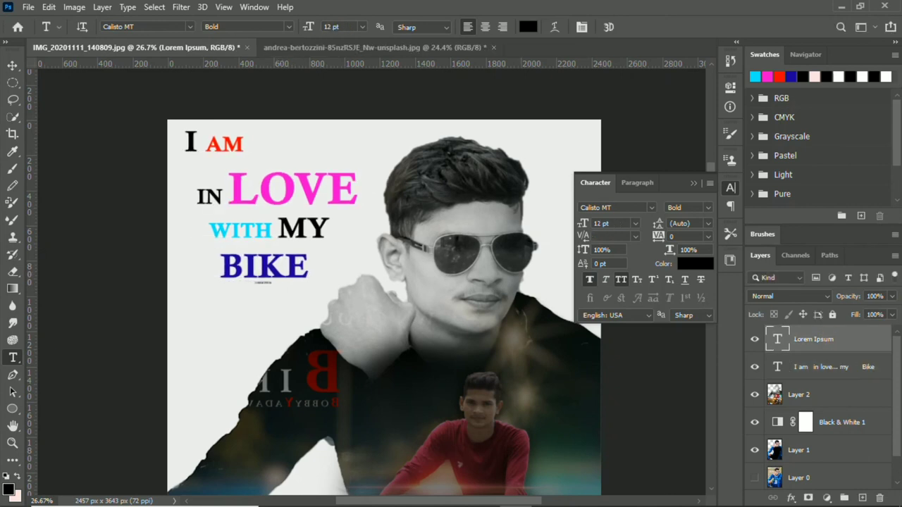
{"action": "double_click", "coordinate": [264, 266]}
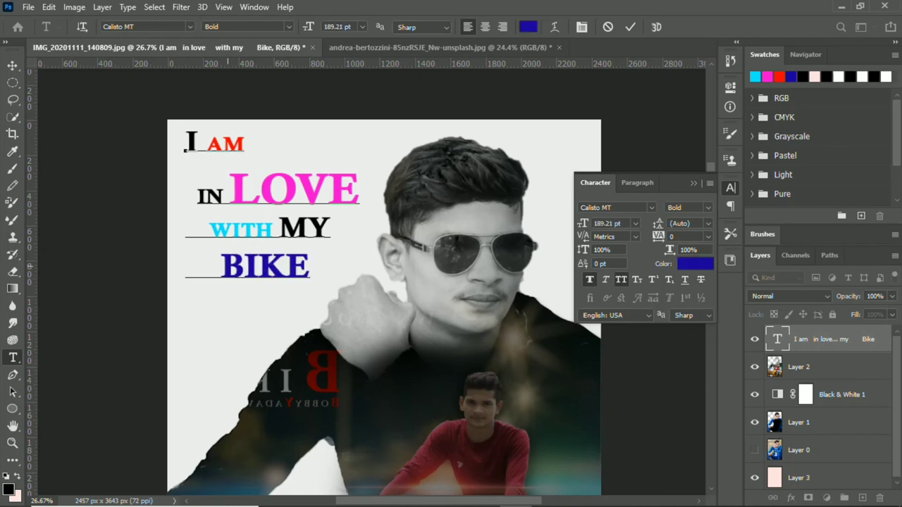
{"action": "mouse_move", "coordinate": [583, 223]}
{"action": "left_mouse_down"}
{"action": "mouse_move", "coordinate": [610, 224]}
{"action": "mouse_move", "coordinate": [597, 224]}
{"action": "left_mouse_up"}
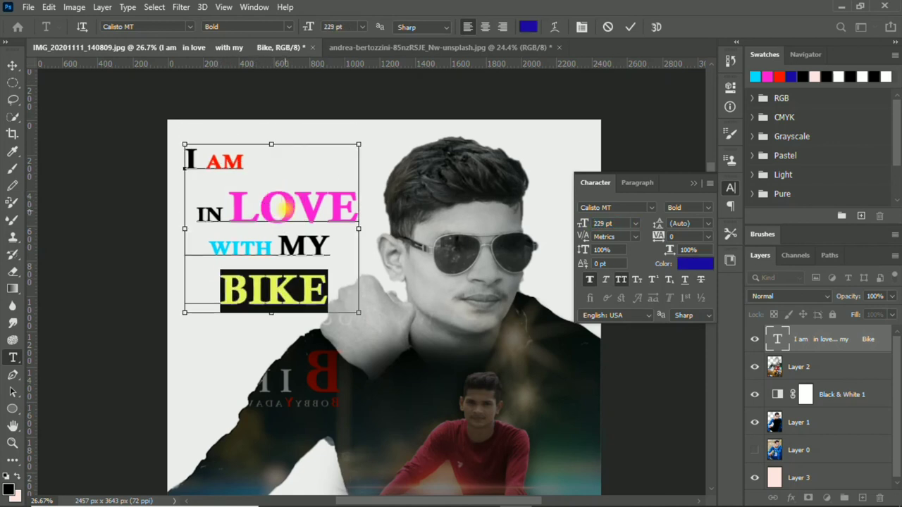
{"action": "left_click_drag", "start_coordinate": [286, 202], "coordinate": [288, 205]}
{"action": "left_click", "coordinate": [13, 65]}
{"action": "key", "text": "ctrl+0"}
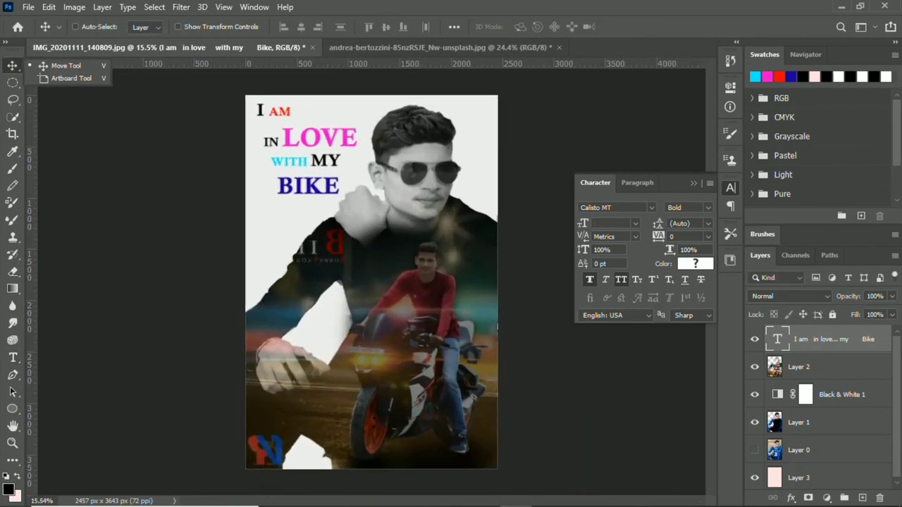
- Select Layer 2 and set the Eraser to a Soft Round brush
{"action": "left_click", "coordinate": [798, 366]}
{"action": "scroll", "coordinate": [331, 233], "scroll_direction": "up", "scroll_amount": 1}
{"action": "key", "text": "e"}
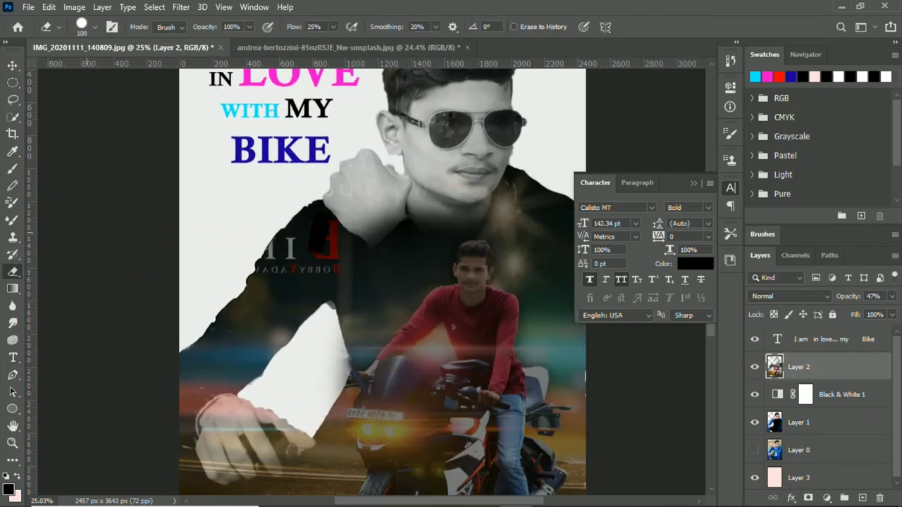
{"action": "right_click", "coordinate": [262, 223]}
{"action": "left_click", "coordinate": [345, 363]}
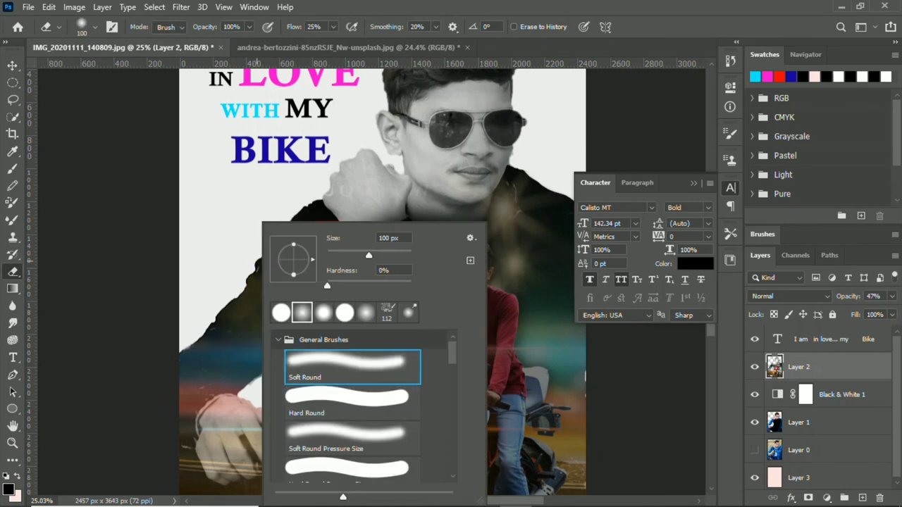
{"action": "key", "text": "Return"}
- Set the eraser brush size to 511 px and its flow to 4%
{"action": "right_click", "coordinate": [355, 222]}
{"action": "left_click_drag", "start_coordinate": [380, 255], "coordinate": [484, 249]}
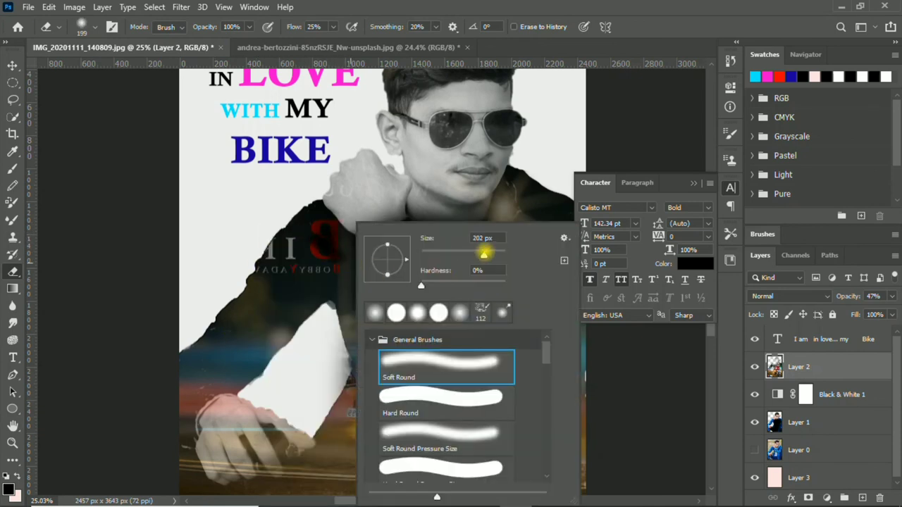
{"action": "key", "text": "Return"}
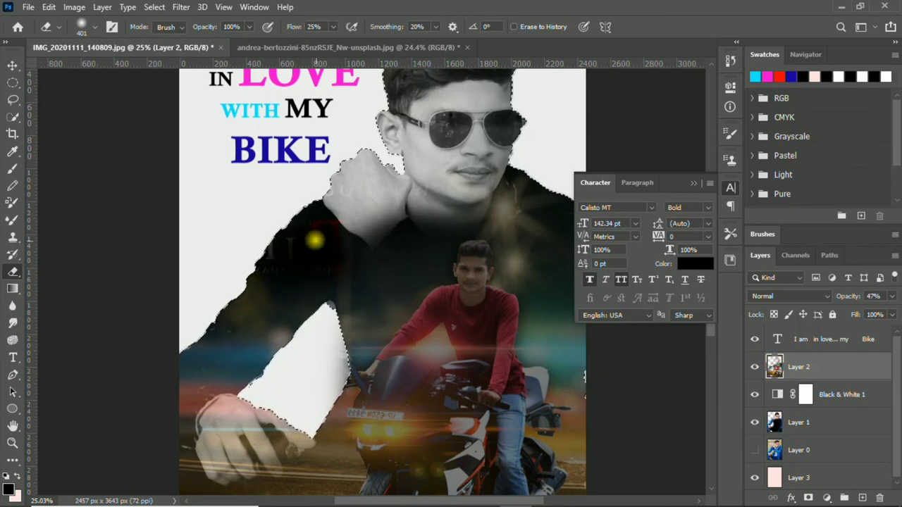
{"action": "scroll", "coordinate": [302, 227], "scroll_direction": "down", "scroll_amount": 2}
{"action": "scroll", "coordinate": [302, 228], "scroll_direction": "up", "scroll_amount": 2}
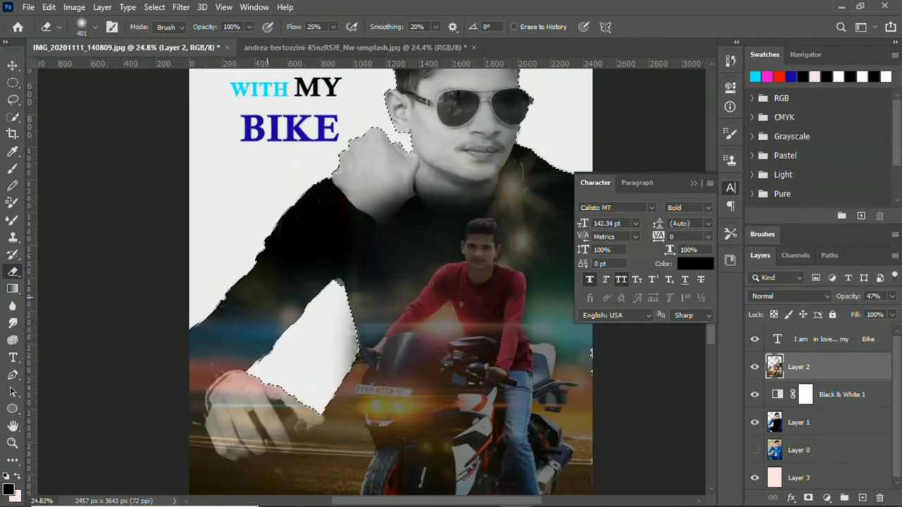
{"action": "scroll", "coordinate": [302, 227], "scroll_direction": "down", "scroll_amount": 1}
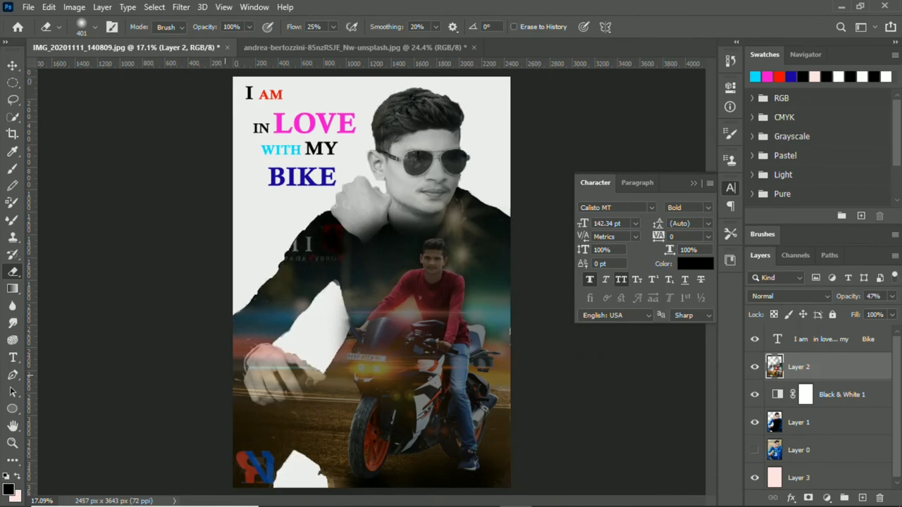
{"action": "scroll", "coordinate": [301, 227], "scroll_direction": "down", "scroll_amount": 1}
{"action": "scroll", "coordinate": [371, 282], "scroll_direction": "up", "scroll_amount": 1}
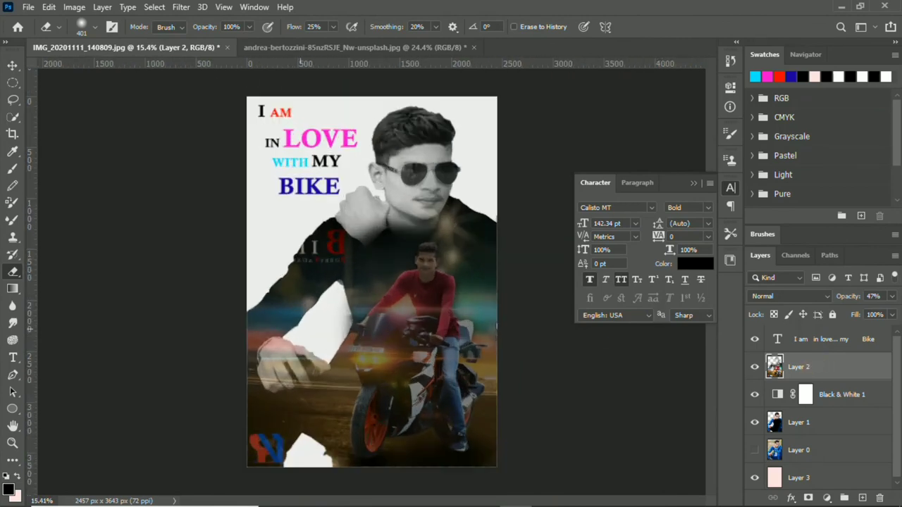
{"action": "right_click", "coordinate": [458, 222]}
{"action": "double_click", "coordinate": [596, 238]}
{"action": "type", "text": "511"}
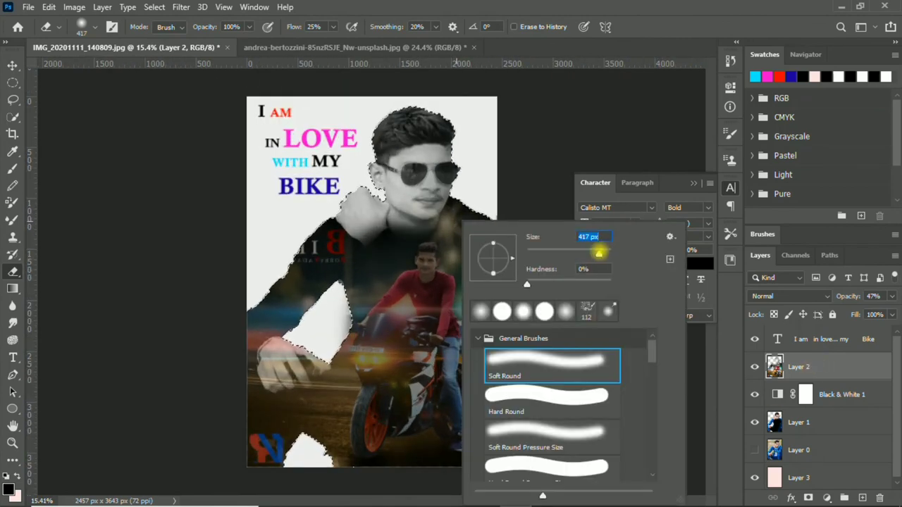
{"action": "left_click", "coordinate": [331, 26]}
{"action": "key", "text": "Return"}
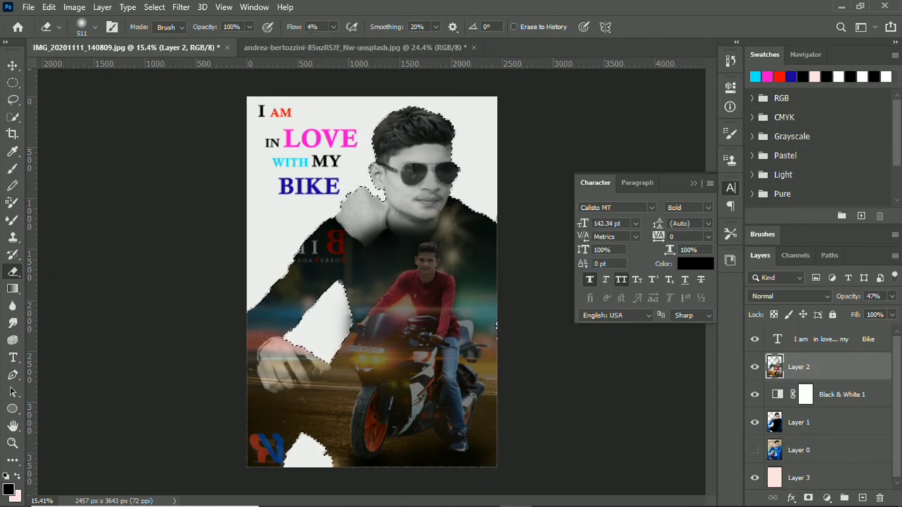
- Faintly erase the bike photo along the lower-left edge and near the shoulder
{"action": "left_click_drag", "start_coordinate": [289, 378], "coordinate": [247, 423]}
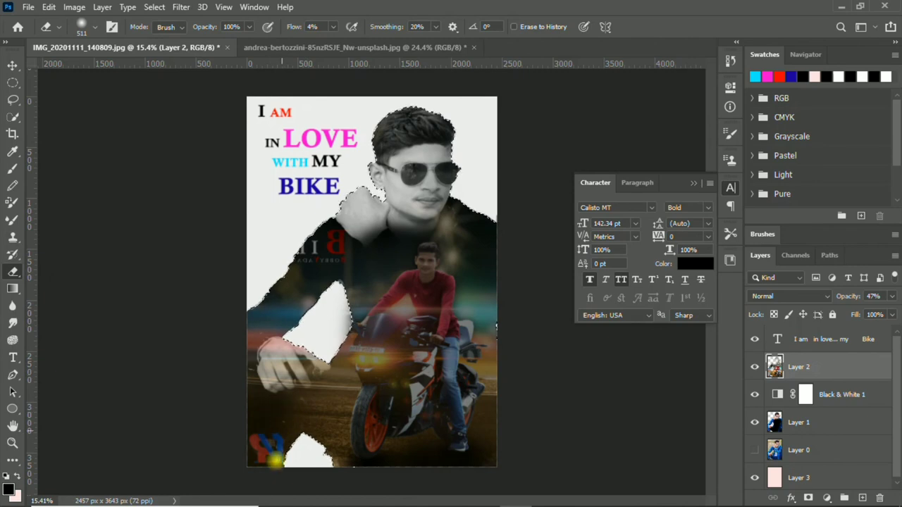
{"action": "left_click_drag", "start_coordinate": [242, 369], "coordinate": [264, 325]}
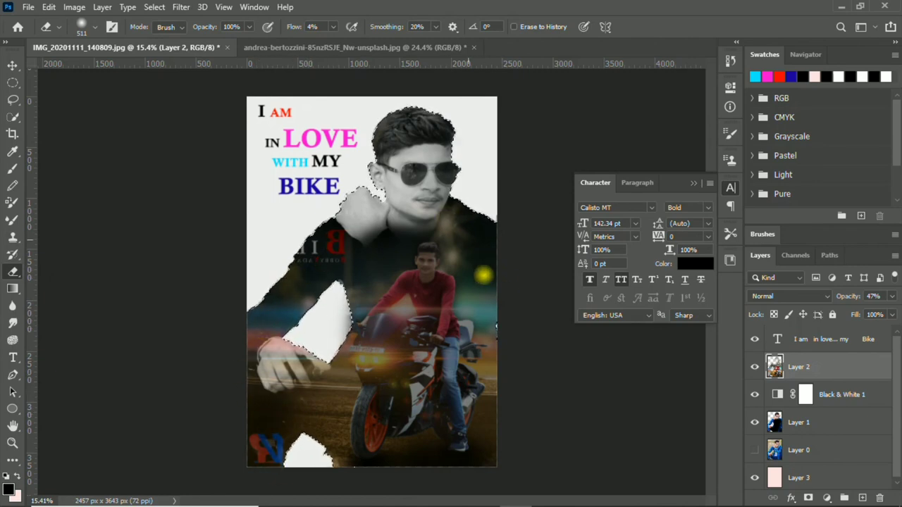
{"action": "left_click_drag", "start_coordinate": [449, 213], "coordinate": [457, 210]}
{"action": "scroll", "coordinate": [372, 285], "scroll_direction": "up", "scroll_amount": 1}
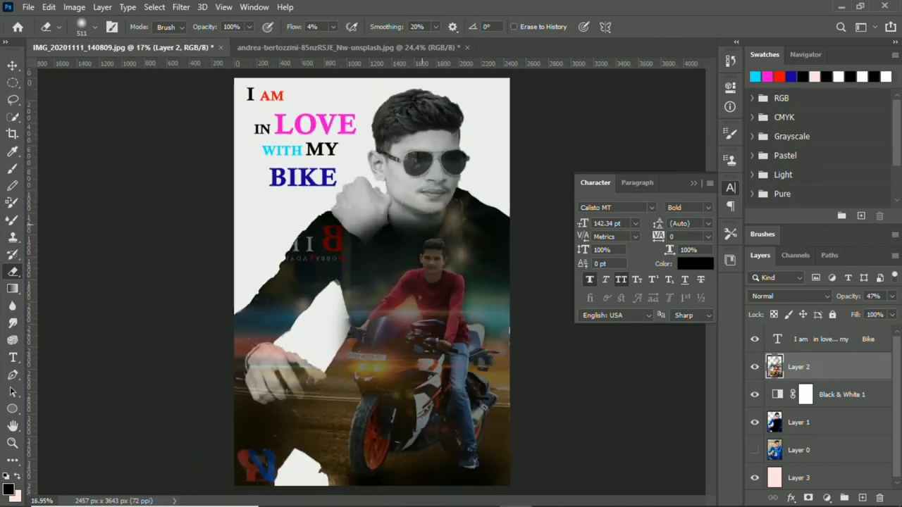